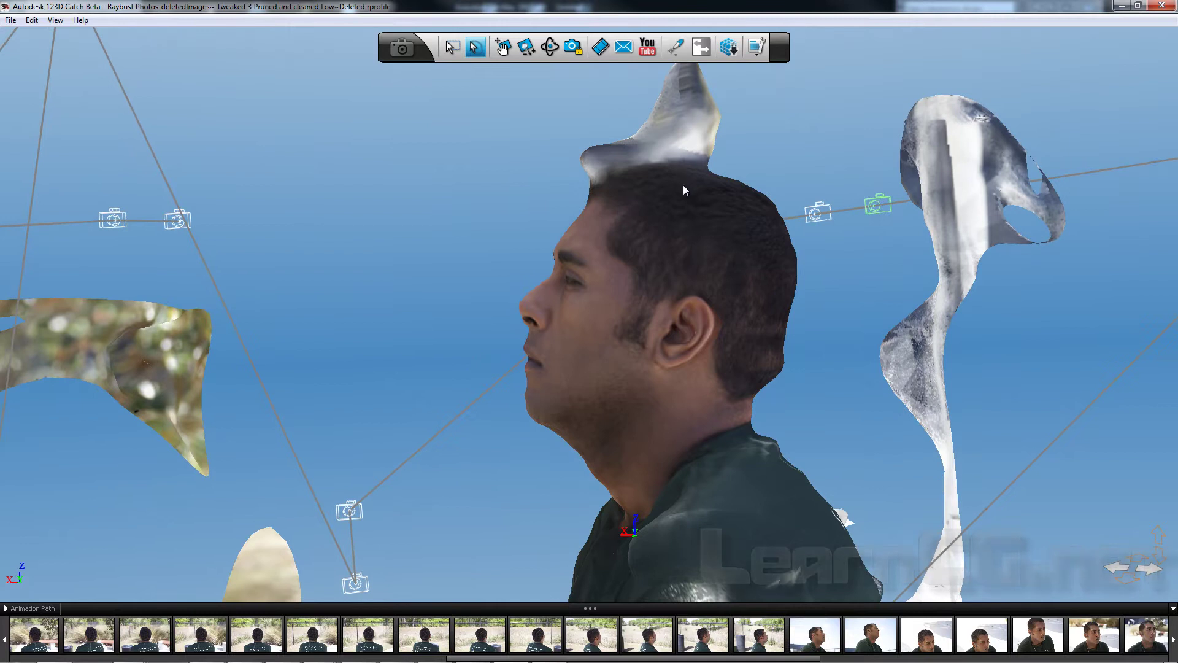
- Examine the head mesh and the stray fragments around it from several angles
{"action": "middle_click_drag", "start_coordinate": [681, 184], "coordinate": [623, 245], "text": "alt"}
{"action": "left_click_drag", "start_coordinate": [752, 271], "coordinate": [579, 372], "text": "alt"}
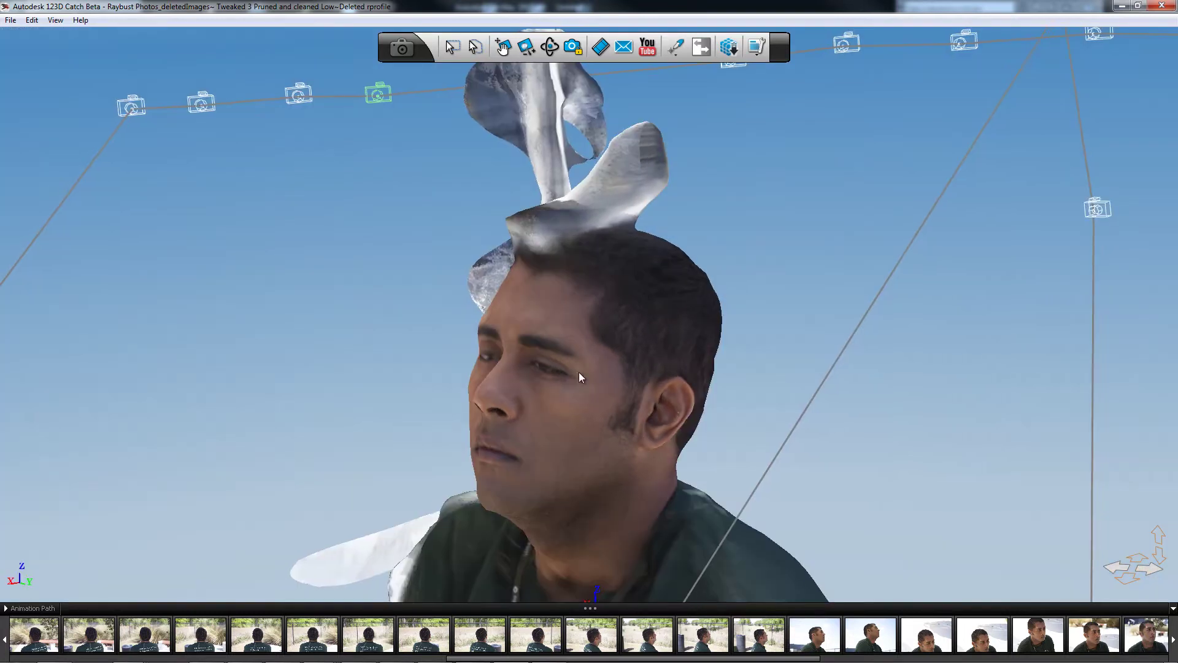
{"action": "left_click_drag", "start_coordinate": [587, 465], "coordinate": [620, 424], "text": "alt"}
{"action": "left_click_drag", "start_coordinate": [538, 453], "coordinate": [498, 287], "text": "alt"}
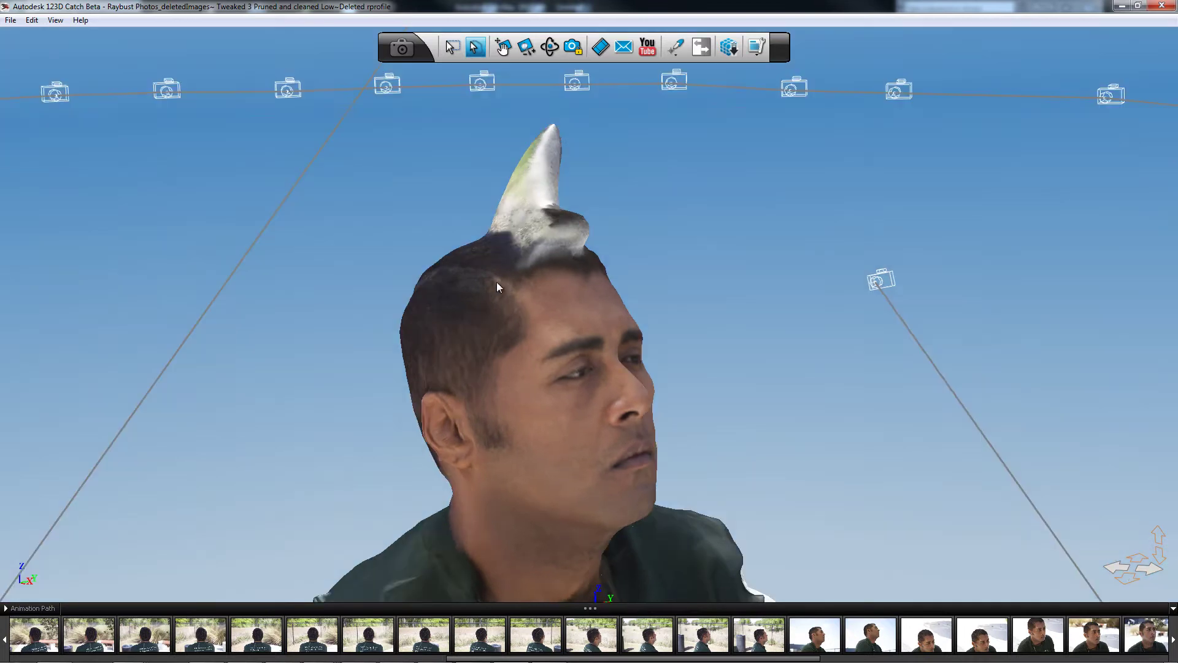
{"action": "left_click_drag", "start_coordinate": [562, 307], "coordinate": [607, 305], "text": "alt"}
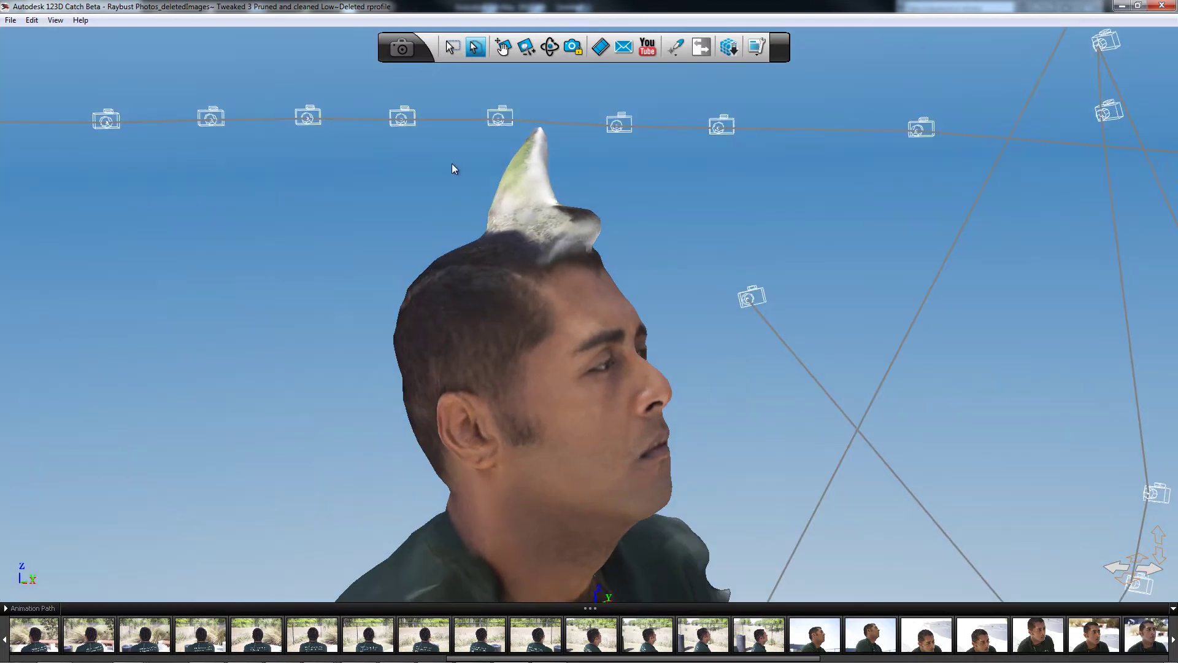
{"action": "left_click_drag", "start_coordinate": [489, 249], "coordinate": [438, 158], "text": "alt"}
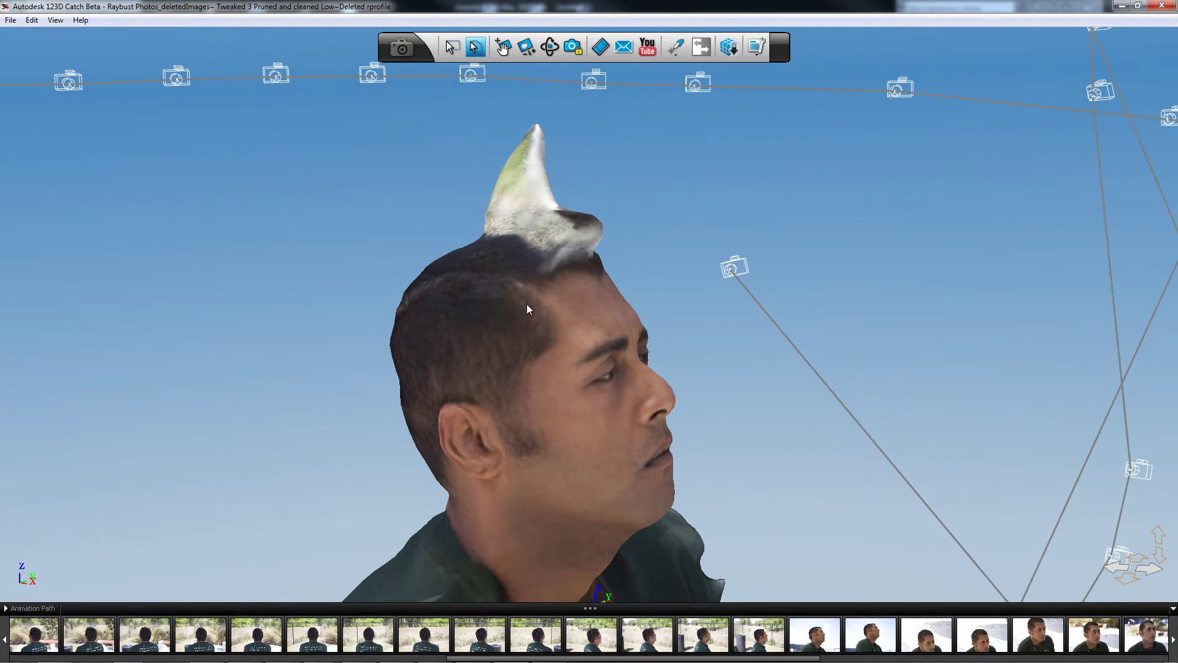
{"action": "scroll", "coordinate": [533, 302], "scroll_direction": "down", "scroll_amount": 3}
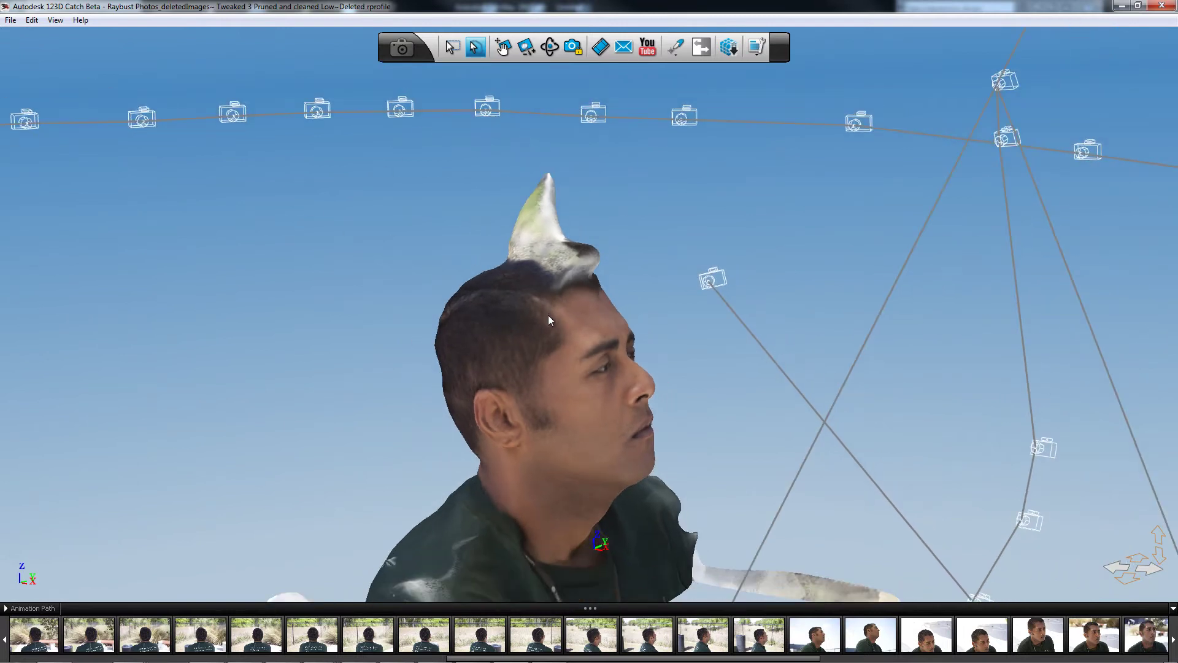
{"action": "scroll", "coordinate": [559, 323], "scroll_direction": "down", "scroll_amount": 5}
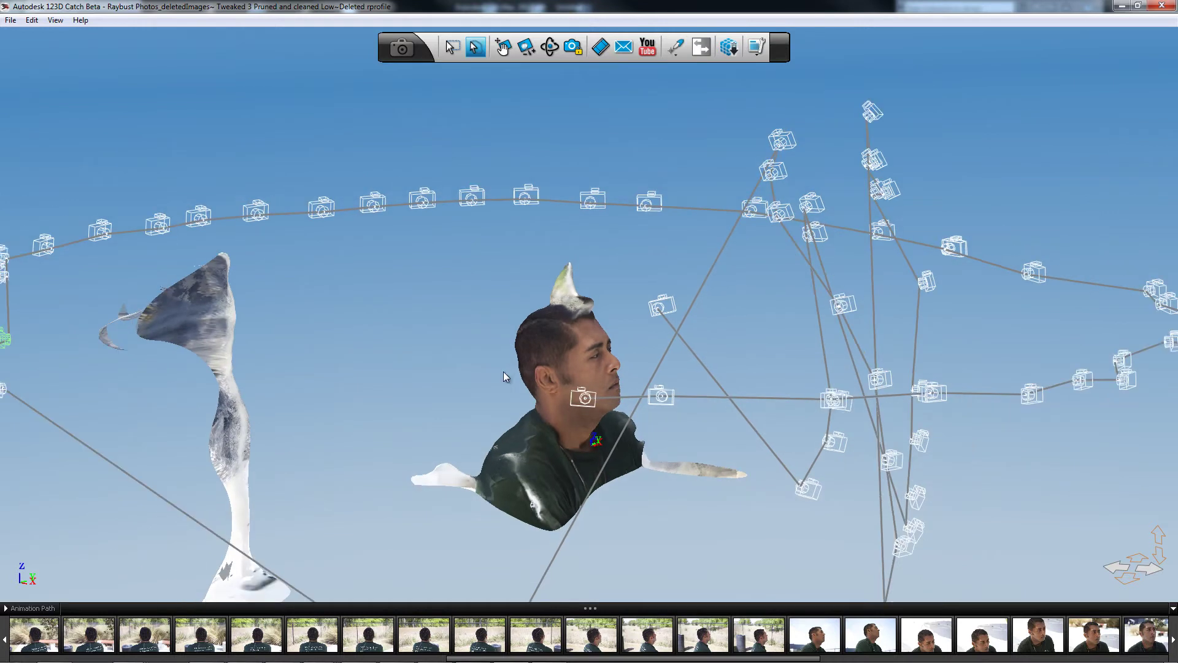
- Delete the tall white and grey fragment floating beside the bust, and acknowledge the mesh editing notice
{"action": "left_click_drag", "start_coordinate": [503, 371], "coordinate": [344, 368], "text": "alt"}
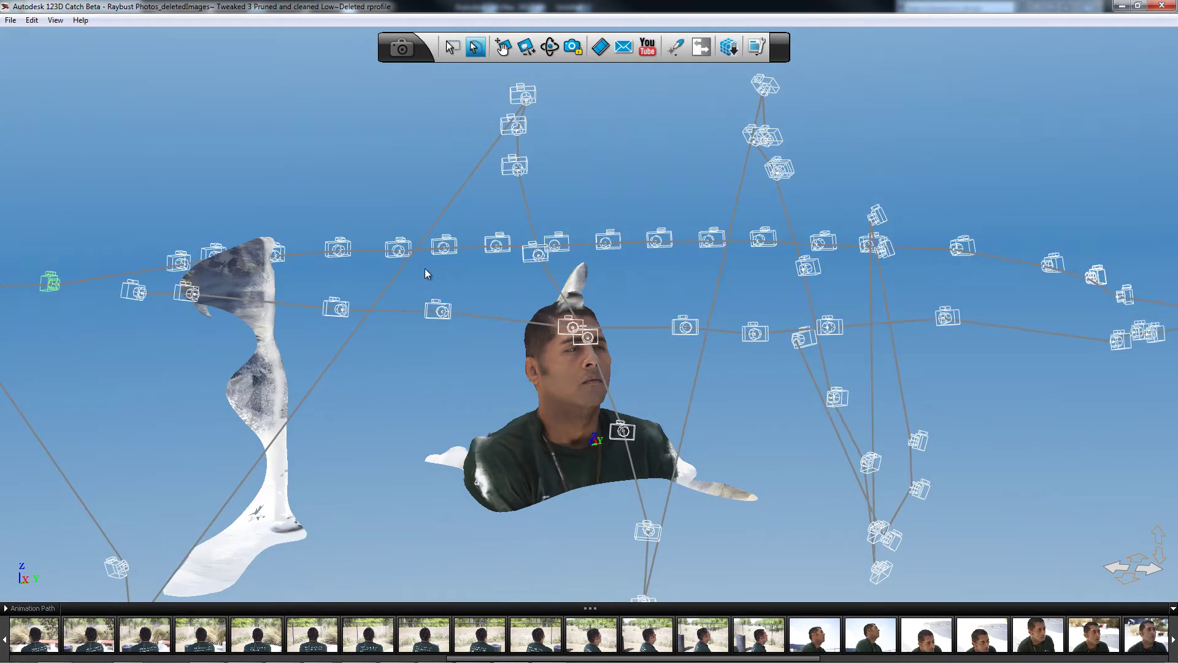
{"action": "left_click_drag", "start_coordinate": [427, 274], "coordinate": [428, 282], "text": "alt"}
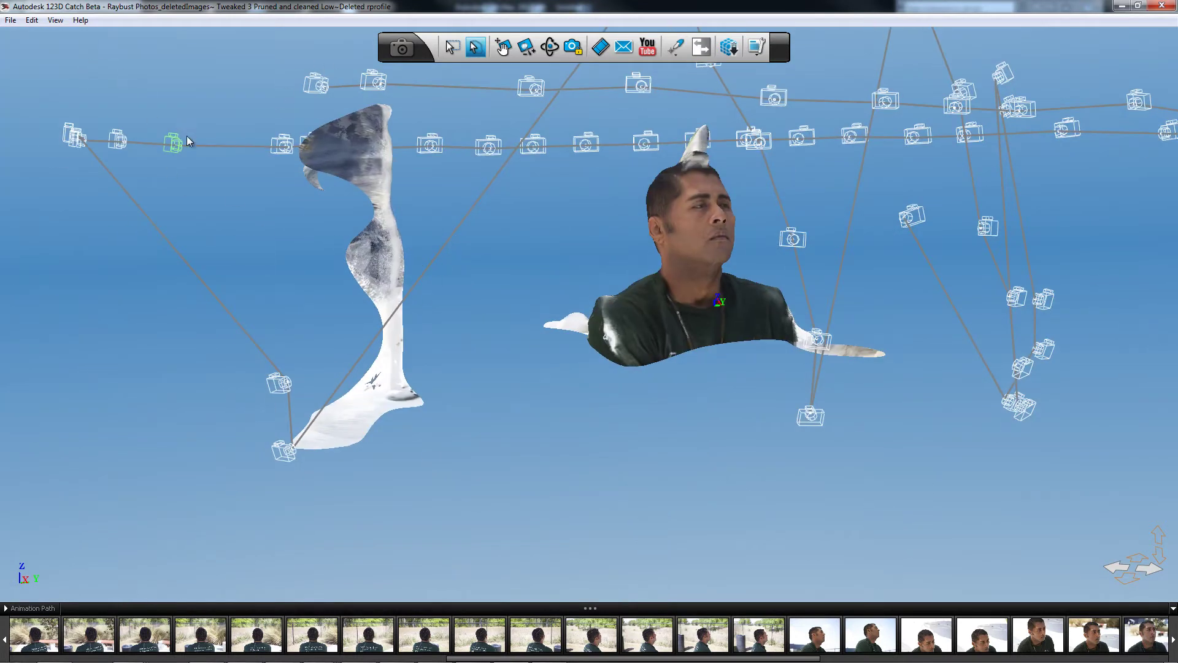
{"action": "mouse_move", "coordinate": [114, 66]}
{"action": "left_mouse_down"}
{"action": "mouse_move", "coordinate": [432, 475]}
{"action": "mouse_move", "coordinate": [319, 228]}
{"action": "mouse_move", "coordinate": [324, 264]}
{"action": "left_mouse_up"}
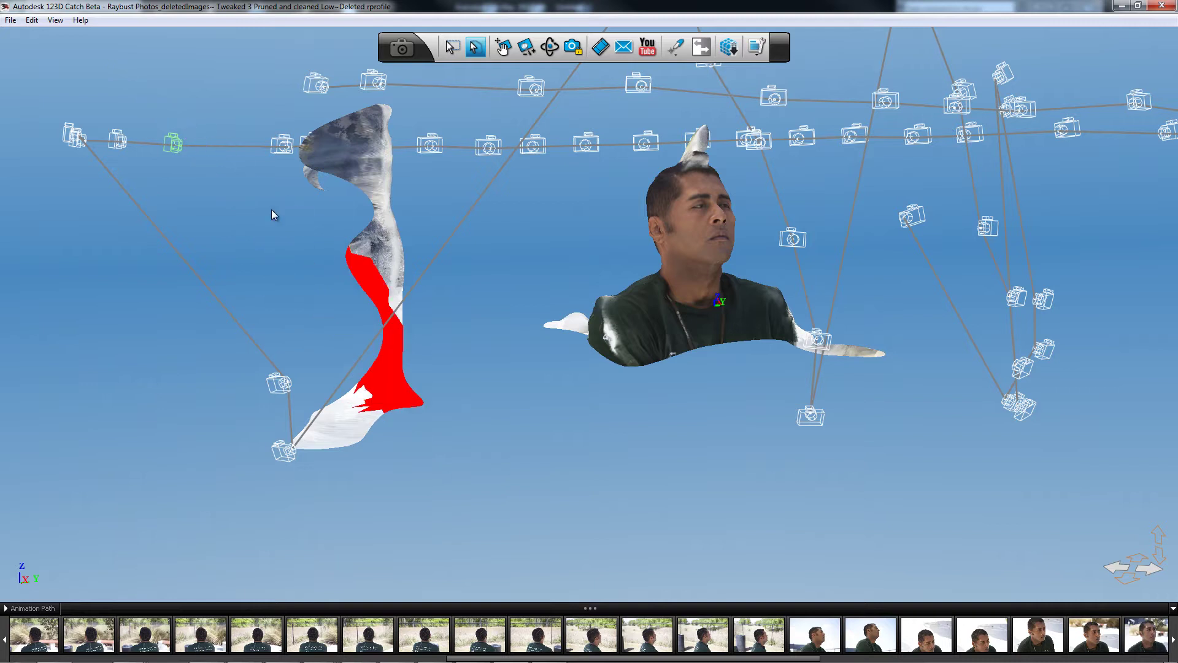
{"action": "mouse_move", "coordinate": [277, 100]}
{"action": "left_mouse_down"}
{"action": "mouse_move", "coordinate": [184, 531]}
{"action": "mouse_move", "coordinate": [473, 320]}
{"action": "mouse_move", "coordinate": [442, 131]}
{"action": "mouse_move", "coordinate": [338, 73]}
{"action": "mouse_move", "coordinate": [328, 83]}
{"action": "left_mouse_up"}
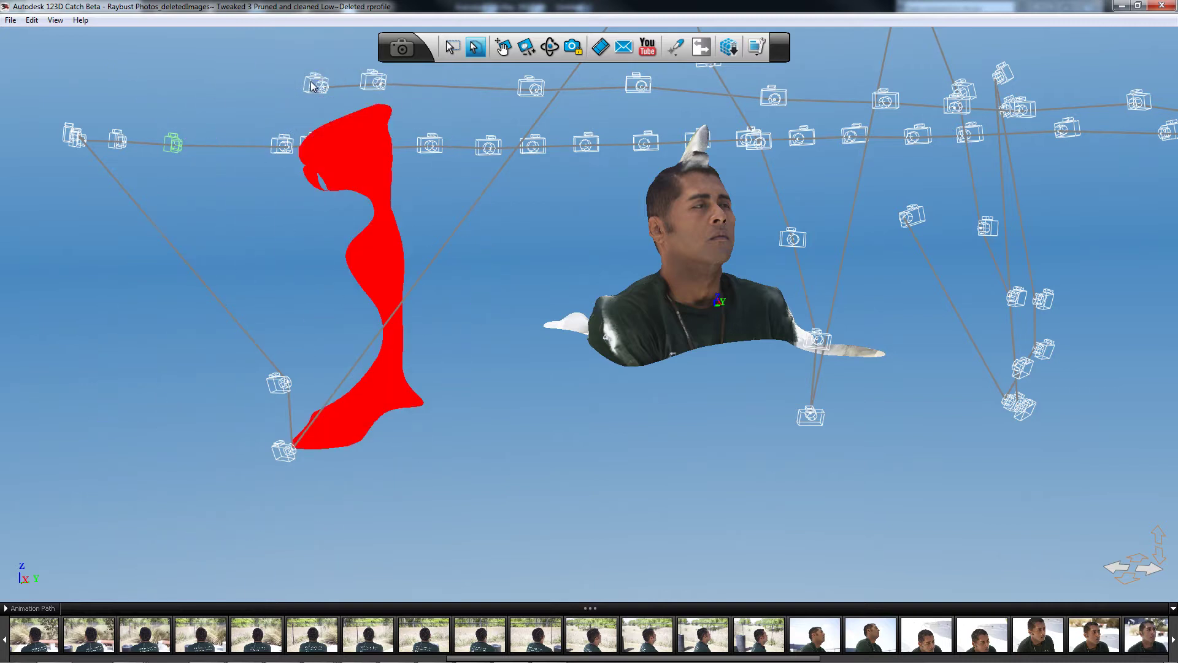
{"action": "mouse_move", "coordinate": [318, 95]}
{"action": "key", "text": "Delete"}
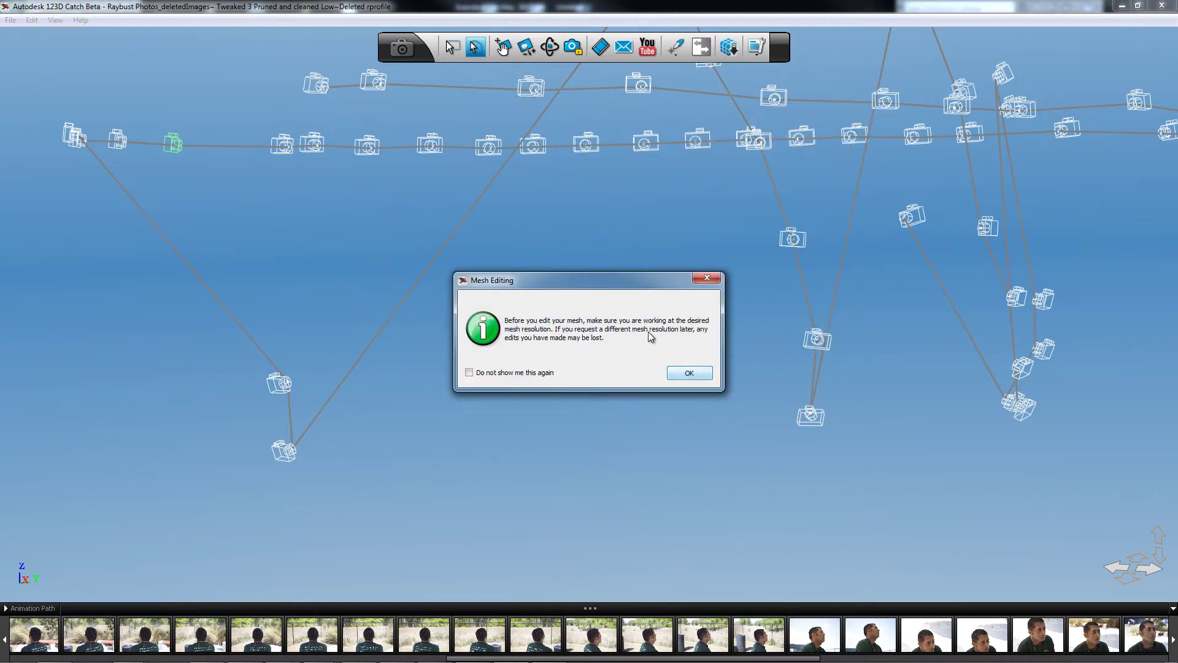
{"action": "left_click", "coordinate": [689, 373]}
- Select the stray white flap sticking out from the bust's left shoulder and delete it
{"action": "middle_click_drag", "start_coordinate": [516, 208], "coordinate": [576, 237]}
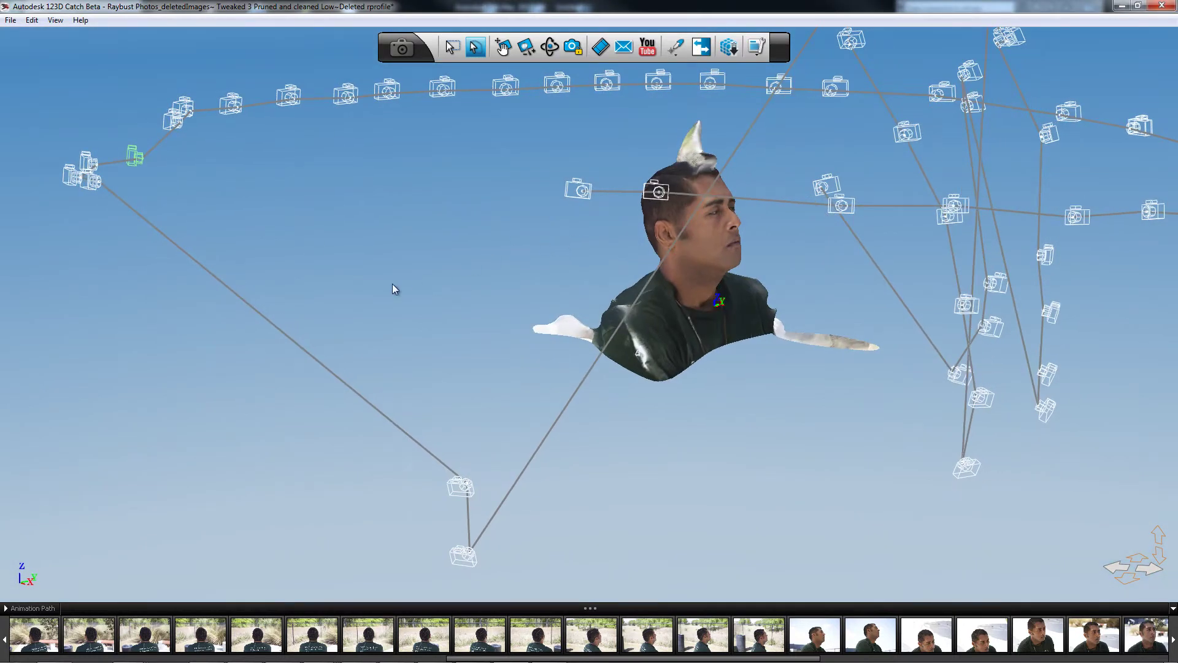
{"action": "scroll", "coordinate": [549, 236], "scroll_direction": "up", "scroll_amount": 1}
{"action": "middle_click_drag", "start_coordinate": [448, 275], "coordinate": [554, 325]}
{"action": "left_click_drag", "start_coordinate": [677, 318], "coordinate": [664, 354]}
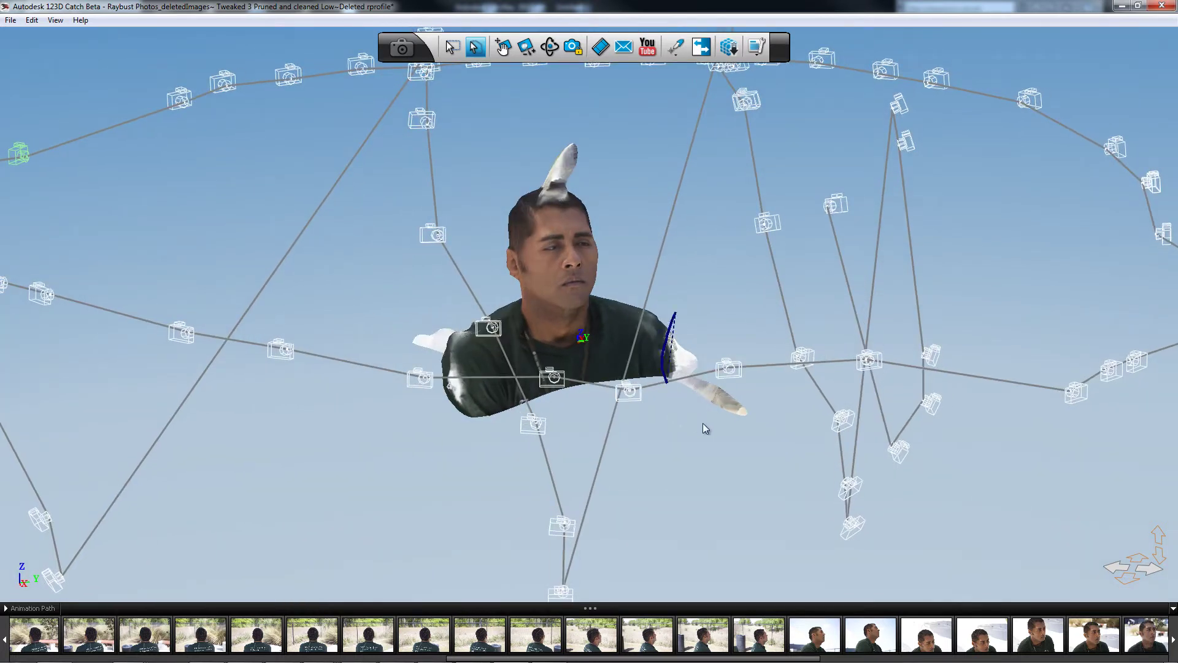
{"action": "mouse_move", "coordinate": [705, 428]}
{"action": "left_mouse_down"}
{"action": "mouse_move", "coordinate": [736, 310]}
{"action": "mouse_move", "coordinate": [696, 310]}
{"action": "left_mouse_up"}
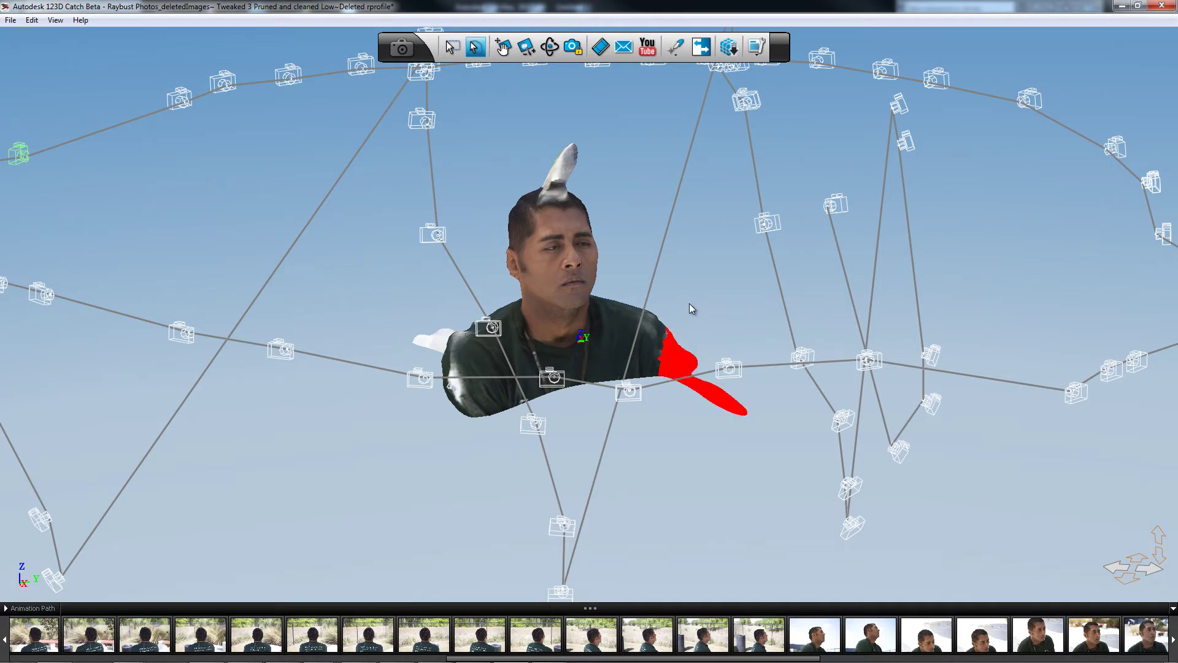
{"action": "key", "text": "Delete"}
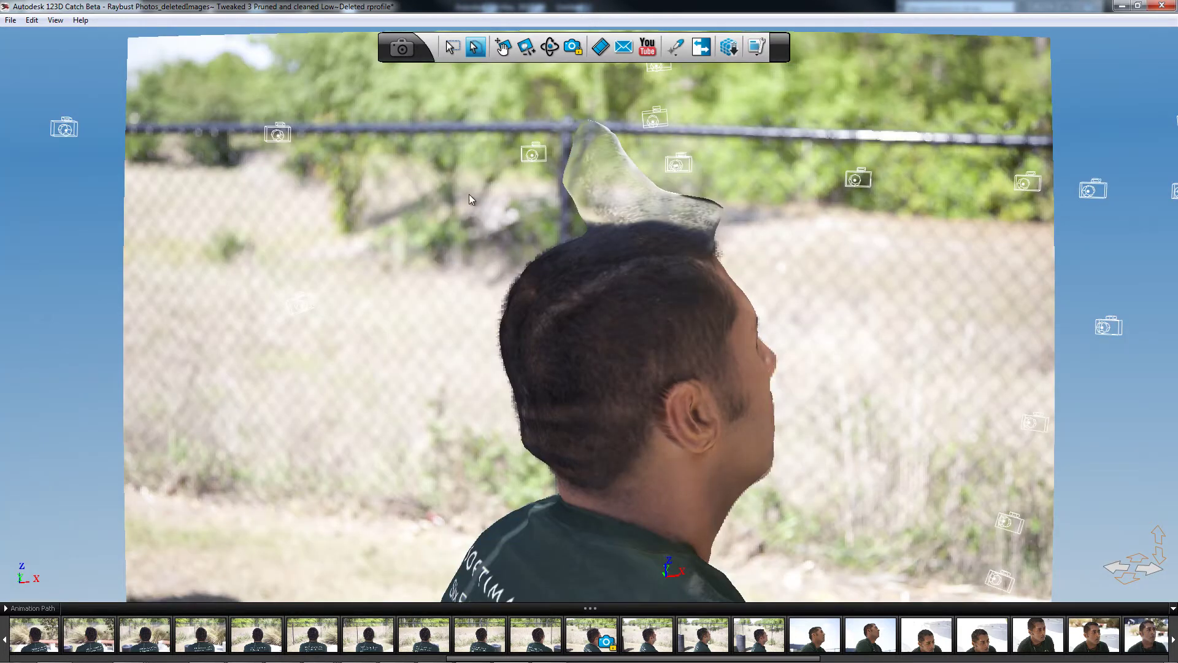
- Delete the stray flap hanging off the lower back of the shirt, below the printed lettering
{"action": "right_click_drag", "start_coordinate": [455, 360], "coordinate": [520, 271]}
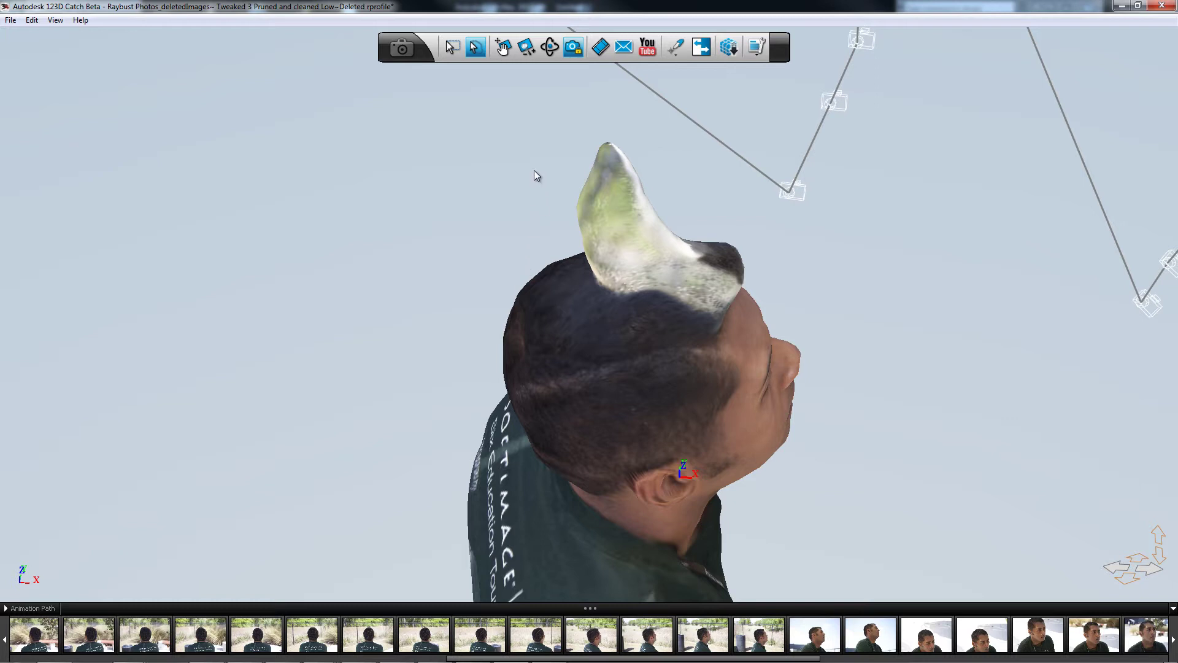
{"action": "middle_click_drag", "start_coordinate": [534, 171], "coordinate": [518, 208]}
{"action": "mouse_move", "coordinate": [456, 436]}
{"action": "left_mouse_down"}
{"action": "mouse_move", "coordinate": [458, 587]}
{"action": "mouse_move", "coordinate": [633, 546]}
{"action": "mouse_move", "coordinate": [636, 492]}
{"action": "mouse_move", "coordinate": [606, 467]}
{"action": "mouse_move", "coordinate": [469, 455]}
{"action": "left_mouse_up"}
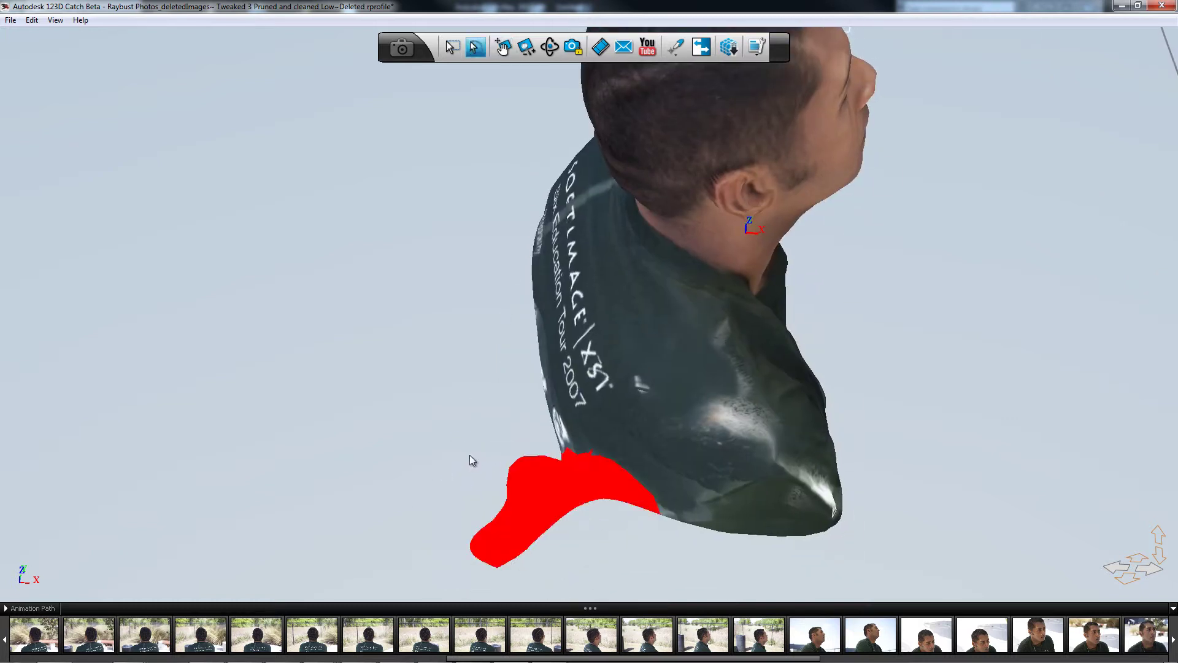
{"action": "key", "text": "Delete"}
- Delete the horn-shaped spike from the top of the head and select the leftover mesh at the front hairline
{"action": "middle_click_drag", "start_coordinate": [555, 414], "coordinate": [356, 343]}
{"action": "middle_click_drag", "start_coordinate": [480, 454], "coordinate": [585, 304]}
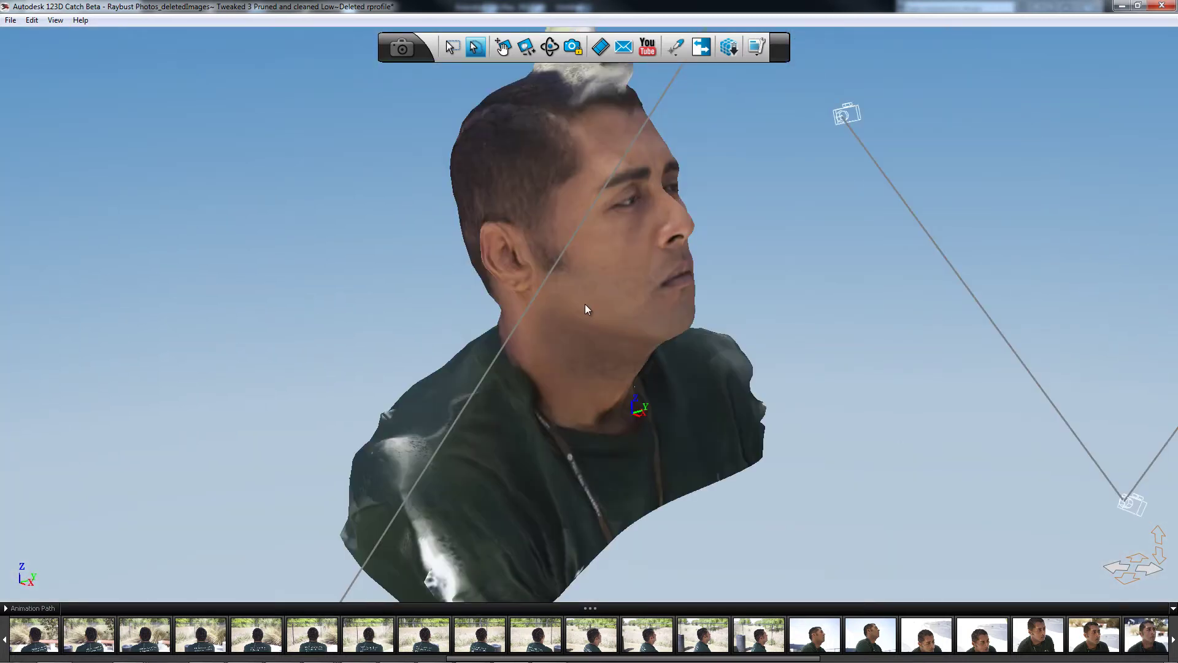
{"action": "middle_click_drag", "start_coordinate": [550, 393], "coordinate": [570, 321]}
{"action": "middle_click_drag", "start_coordinate": [494, 294], "coordinate": [541, 163]}
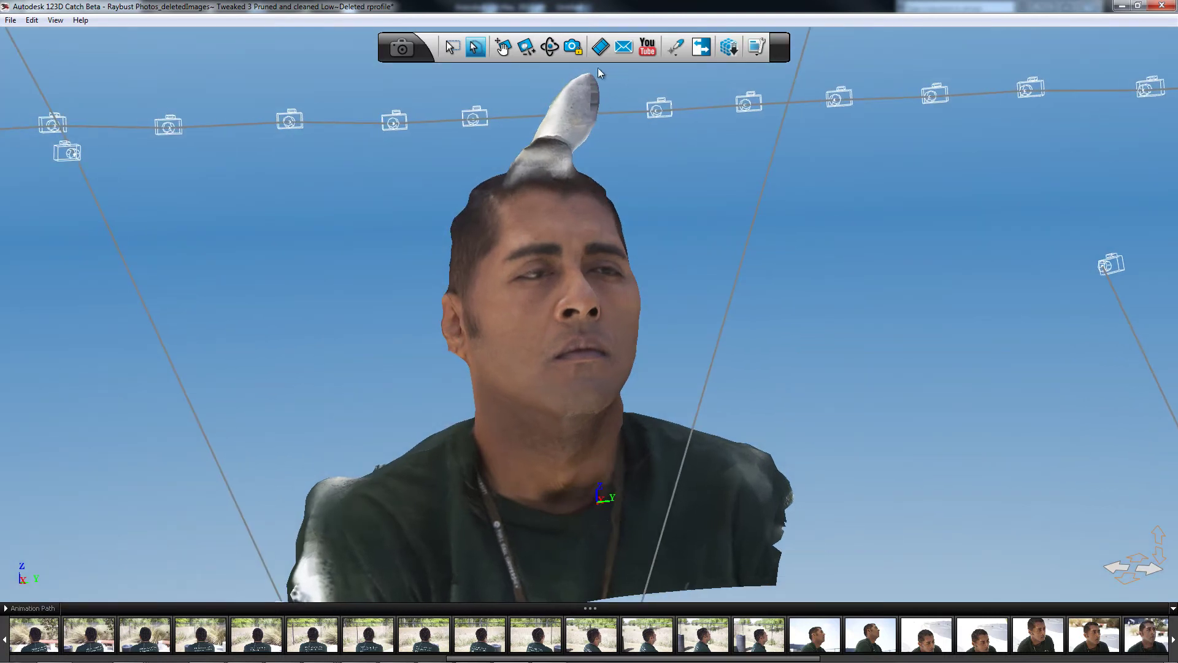
{"action": "mouse_move", "coordinate": [618, 78]}
{"action": "left_mouse_down"}
{"action": "mouse_move", "coordinate": [529, 71]}
{"action": "mouse_move", "coordinate": [486, 161]}
{"action": "mouse_move", "coordinate": [569, 171]}
{"action": "left_mouse_up"}
{"action": "left_click_drag", "start_coordinate": [612, 82], "coordinate": [614, 80]}
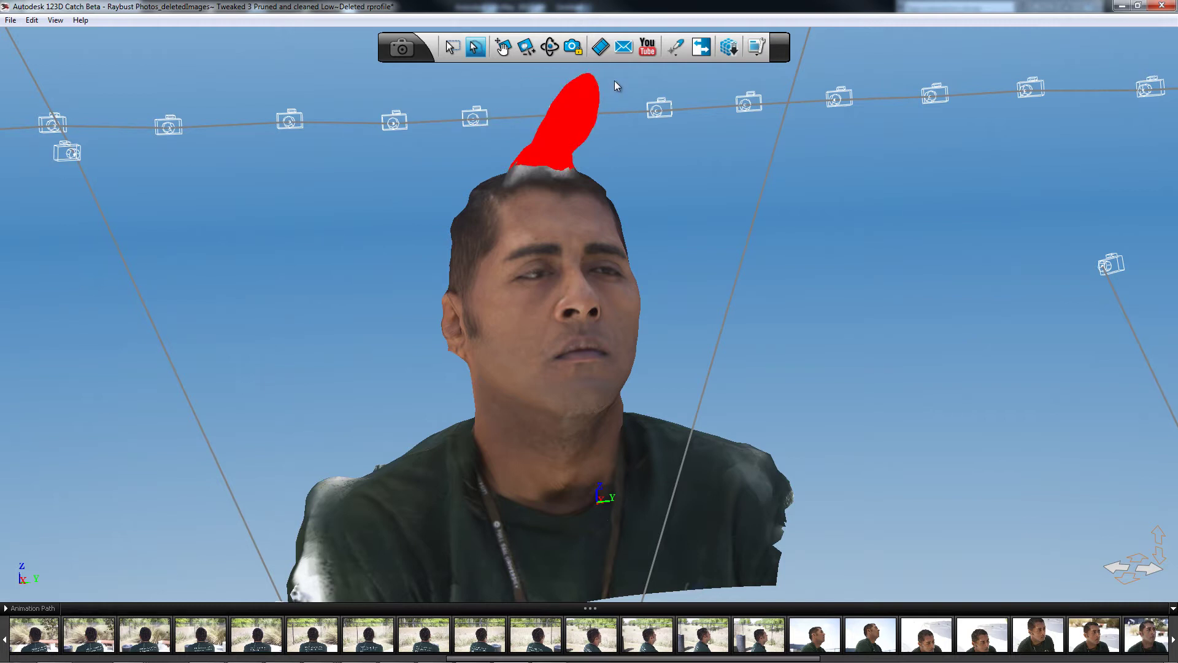
{"action": "key", "text": "Delete"}
{"action": "middle_click_drag", "start_coordinate": [556, 155], "coordinate": [655, 165]}
{"action": "mouse_move", "coordinate": [605, 153]}
{"action": "left_mouse_down"}
{"action": "mouse_move", "coordinate": [643, 150]}
{"action": "mouse_move", "coordinate": [626, 177]}
{"action": "mouse_move", "coordinate": [649, 169]}
{"action": "mouse_move", "coordinate": [644, 157]}
{"action": "left_mouse_up"}
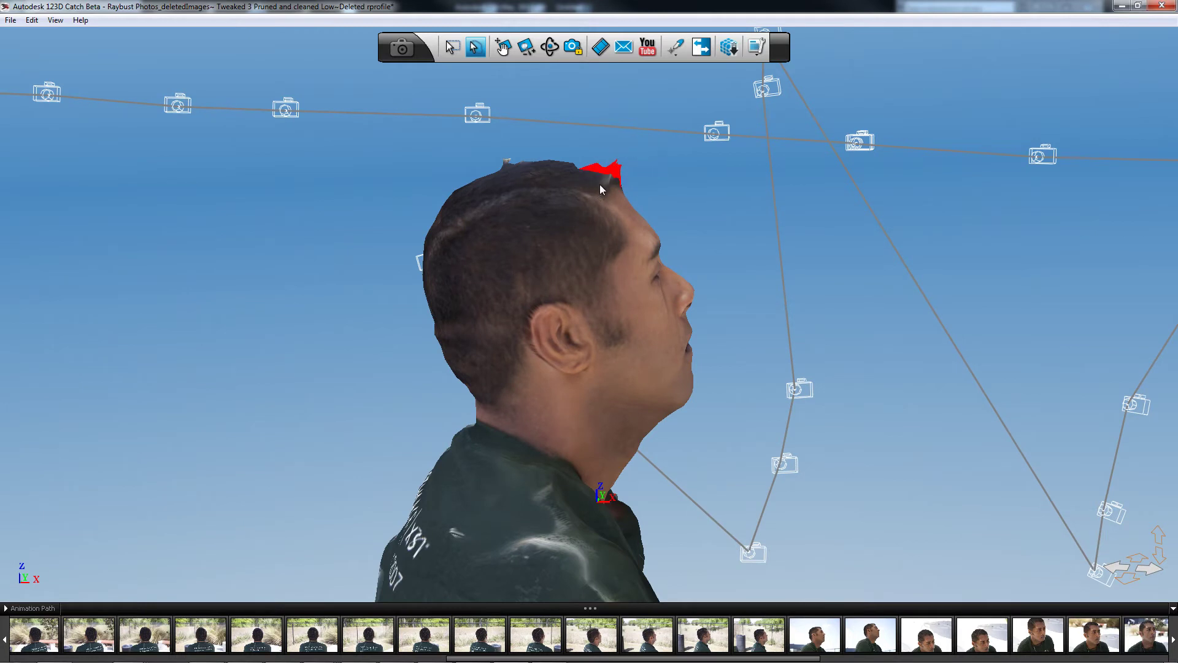
- Examine the cleaned head up close from both profiles and the front, checking the face, ears and hairline
{"action": "middle_click_drag", "start_coordinate": [599, 265], "coordinate": [536, 282]}
{"action": "middle_click_drag", "start_coordinate": [470, 233], "coordinate": [426, 306]}
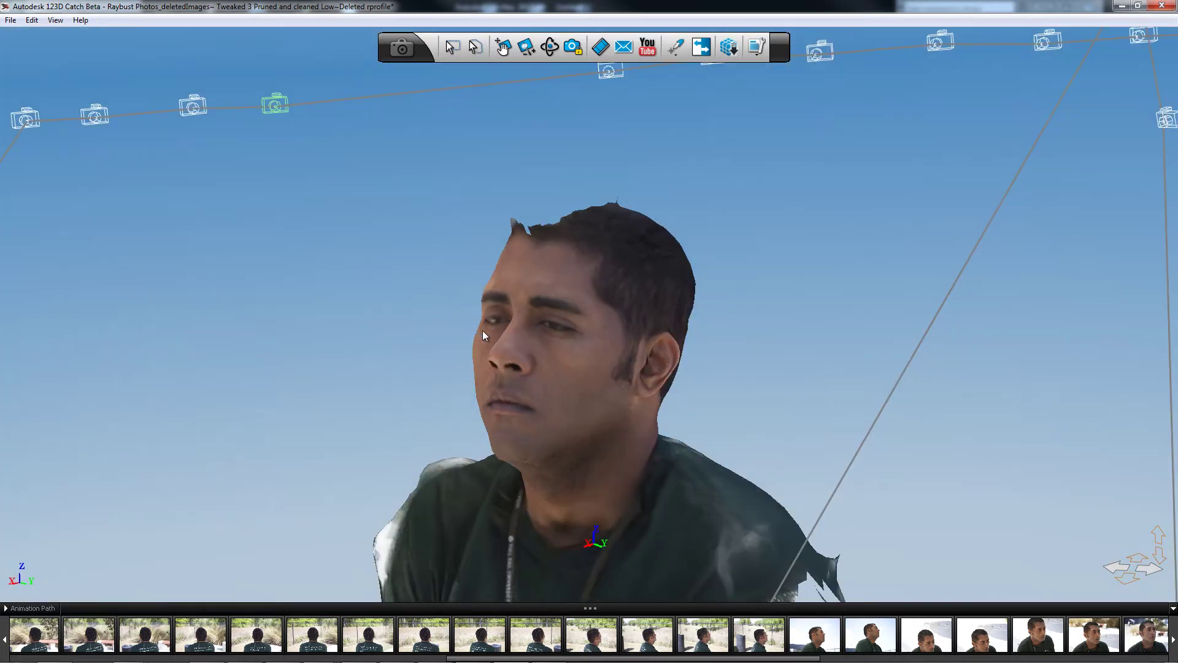
{"action": "scroll", "coordinate": [484, 334], "scroll_direction": "up", "scroll_amount": 6}
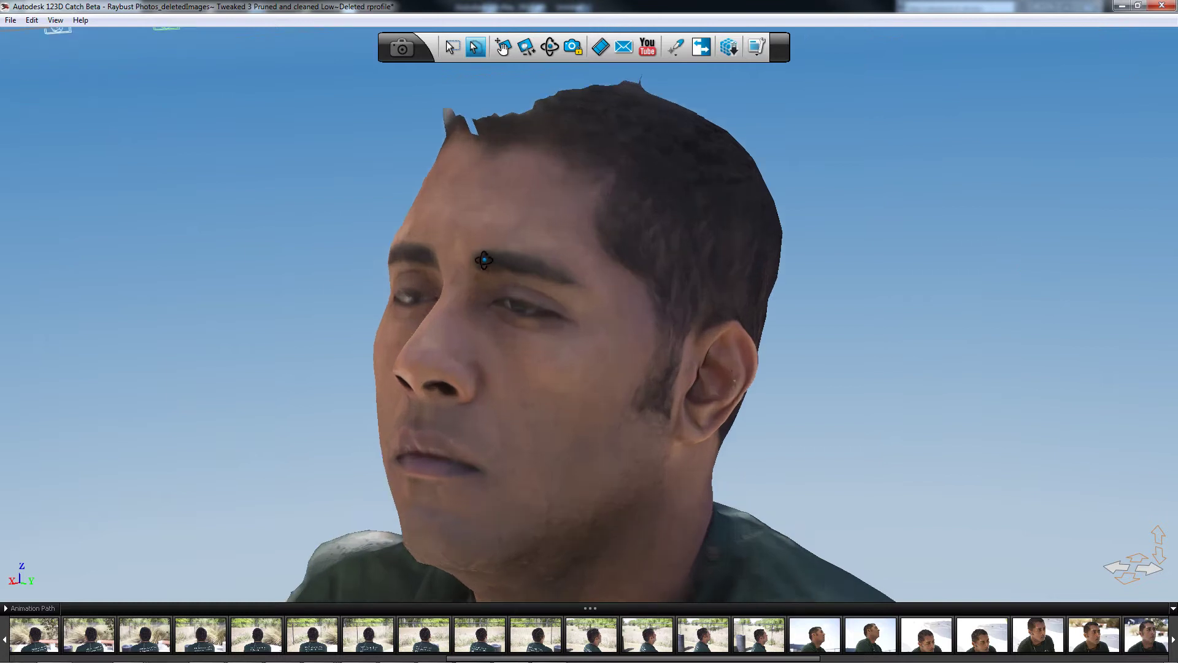
{"action": "middle_click_drag", "start_coordinate": [484, 261], "coordinate": [444, 257]}
{"action": "middle_click_drag", "start_coordinate": [482, 364], "coordinate": [822, 392]}
{"action": "middle_click_drag", "start_coordinate": [476, 440], "coordinate": [636, 468]}
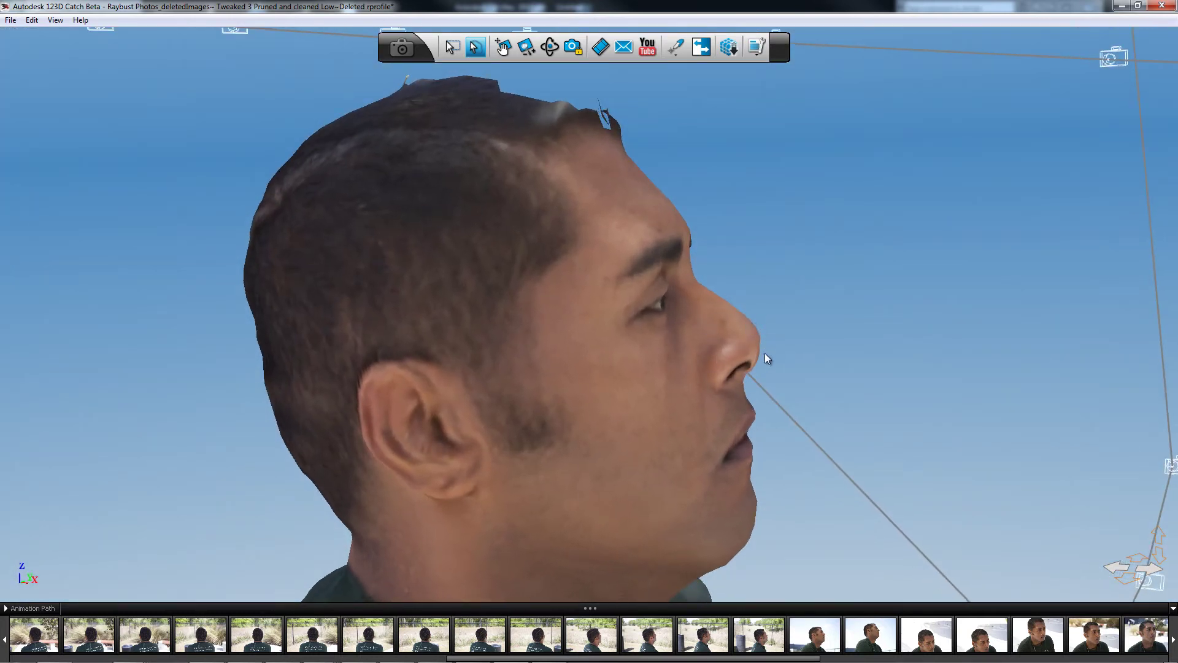
{"action": "middle_click_drag", "start_coordinate": [771, 353], "coordinate": [591, 260]}
{"action": "middle_click_drag", "start_coordinate": [448, 252], "coordinate": [451, 209]}
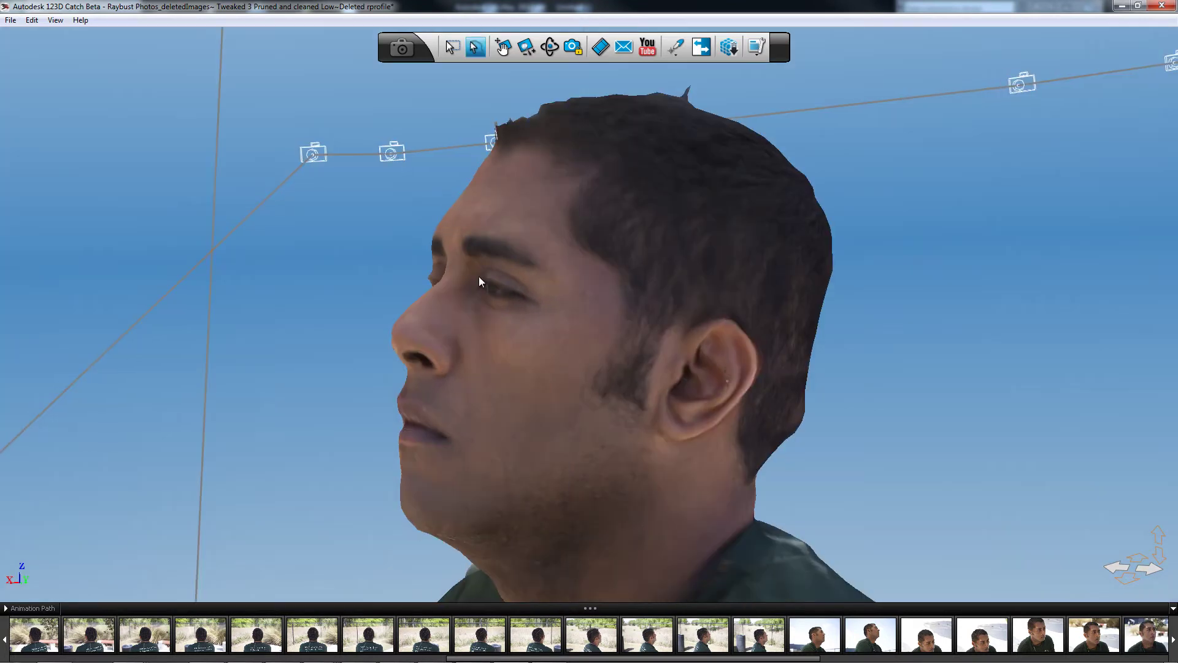
{"action": "middle_click_drag", "start_coordinate": [480, 281], "coordinate": [443, 197]}
{"action": "middle_click_drag", "start_coordinate": [552, 297], "coordinate": [509, 285]}
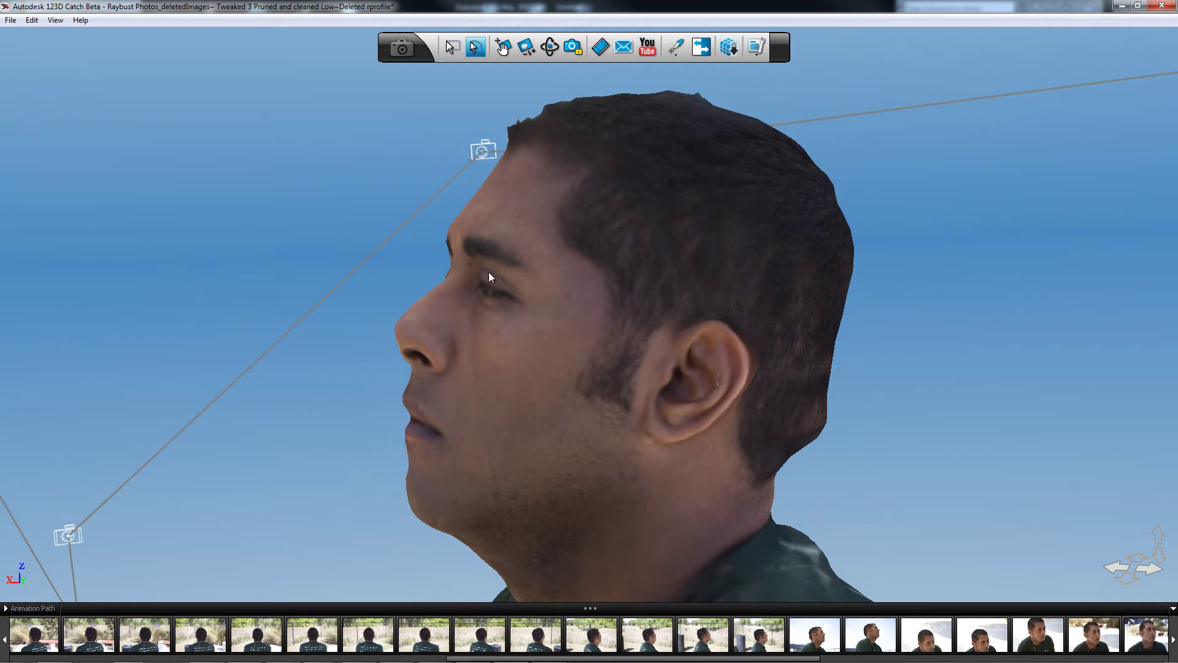
- Delete the foliage-textured strip and the pointed tan fragment floating in front of the face
{"action": "middle_click_drag", "start_coordinate": [489, 277], "coordinate": [453, 272]}
{"action": "middle_click_drag", "start_coordinate": [402, 301], "coordinate": [667, 273]}
{"action": "middle_click_drag", "start_coordinate": [542, 360], "coordinate": [501, 367]}
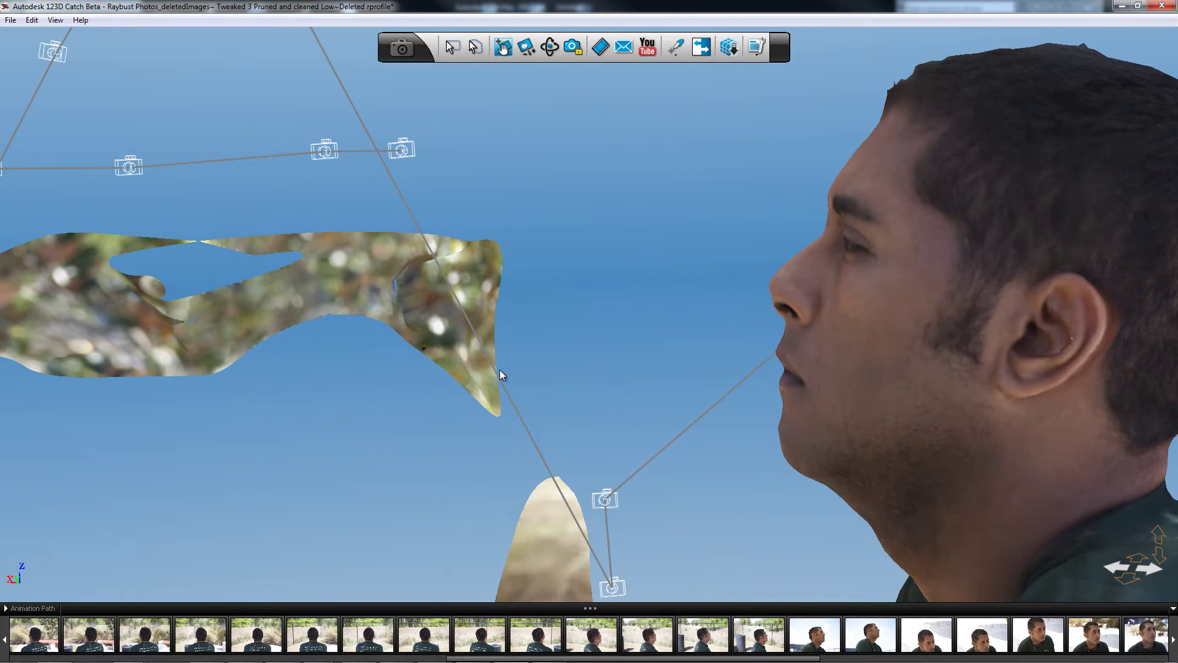
{"action": "scroll", "coordinate": [500, 369], "scroll_direction": "down", "scroll_amount": 3}
{"action": "scroll", "coordinate": [494, 370], "scroll_direction": "down", "scroll_amount": 4}
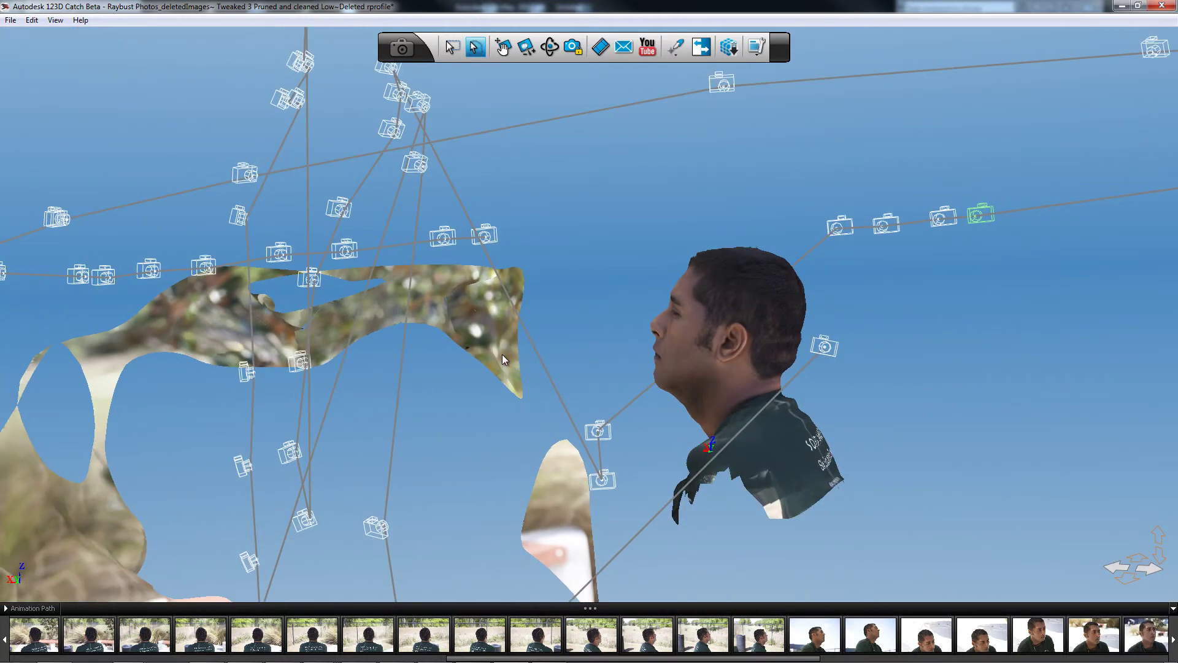
{"action": "mouse_move", "coordinate": [531, 241]}
{"action": "left_mouse_down"}
{"action": "mouse_move", "coordinate": [596, 427]}
{"action": "mouse_move", "coordinate": [601, 598]}
{"action": "mouse_move", "coordinate": [437, 586]}
{"action": "mouse_move", "coordinate": [198, 126]}
{"action": "mouse_move", "coordinate": [329, 162]}
{"action": "mouse_move", "coordinate": [347, 205]}
{"action": "left_mouse_up"}
{"action": "key", "text": "Delete"}
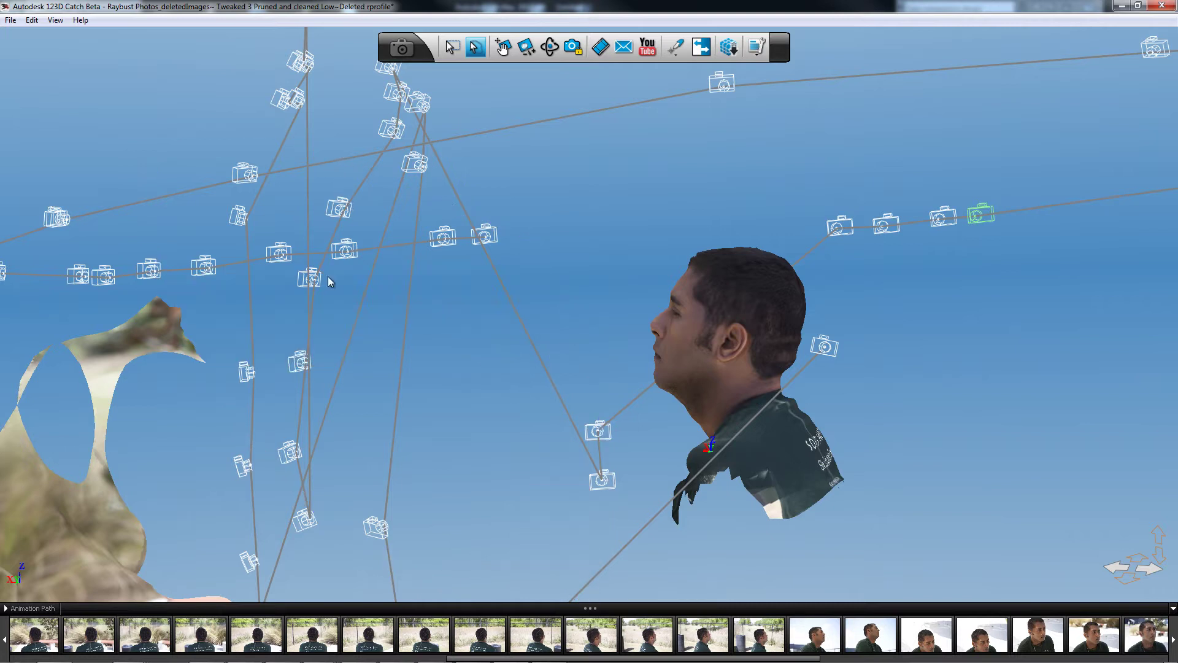
- Delete the large remaining background mesh in front of the bust, including the small piece left over from it
{"action": "middle_click_drag", "start_coordinate": [328, 276], "coordinate": [390, 194]}
{"action": "scroll", "coordinate": [360, 289], "scroll_direction": "down", "scroll_amount": 3}
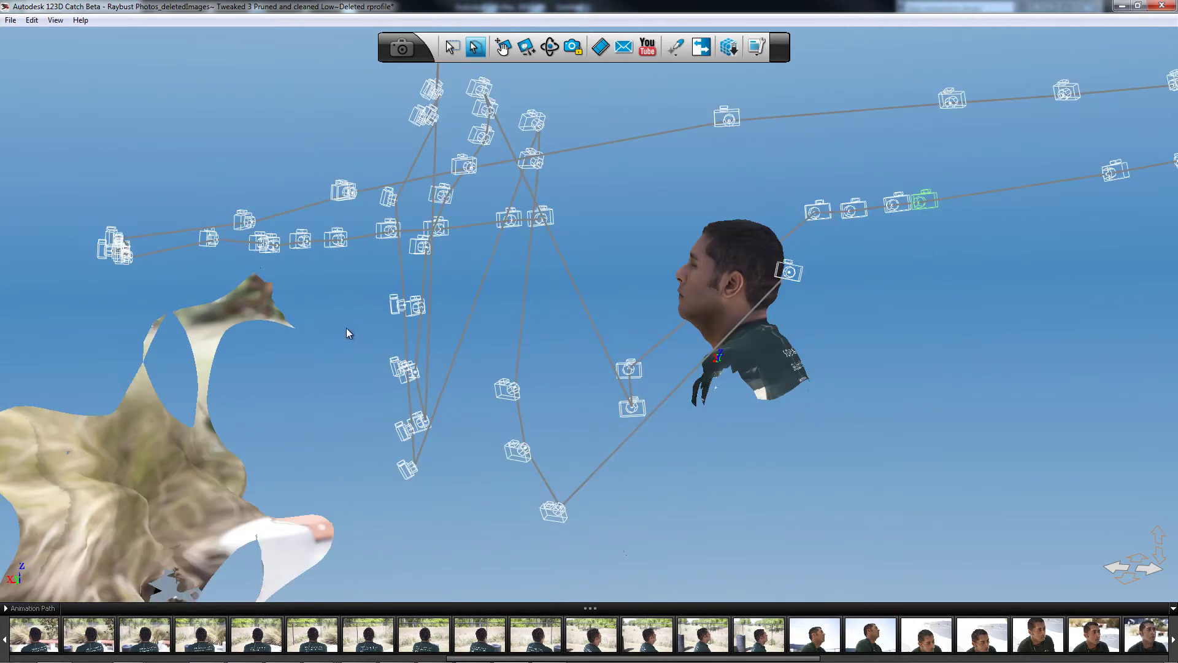
{"action": "scroll", "coordinate": [348, 333], "scroll_direction": "down", "scroll_amount": 5}
{"action": "mouse_move", "coordinate": [310, 239]}
{"action": "left_mouse_down"}
{"action": "mouse_move", "coordinate": [194, 576]}
{"action": "mouse_move", "coordinate": [388, 414]}
{"action": "mouse_move", "coordinate": [413, 344]}
{"action": "mouse_move", "coordinate": [318, 482]}
{"action": "mouse_move", "coordinate": [529, 411]}
{"action": "mouse_move", "coordinate": [258, 294]}
{"action": "mouse_move", "coordinate": [274, 303]}
{"action": "left_mouse_up"}
{"action": "key", "text": "Delete"}
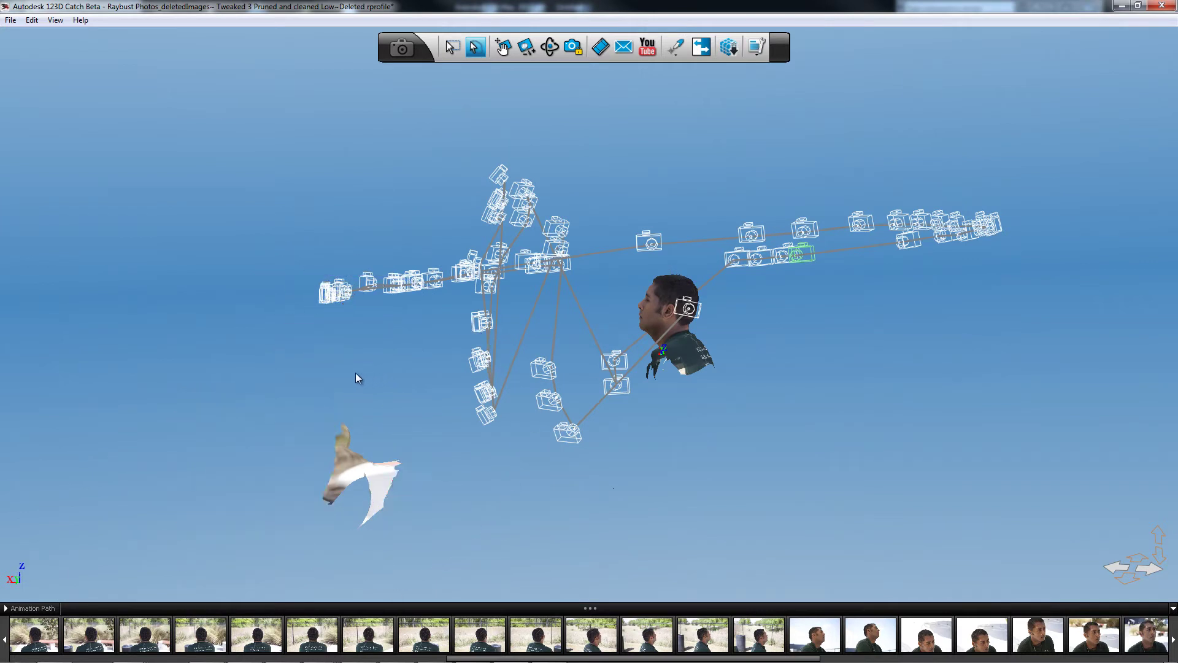
{"action": "mouse_move", "coordinate": [257, 447]}
{"action": "left_mouse_down"}
{"action": "mouse_move", "coordinate": [482, 484]}
{"action": "mouse_move", "coordinate": [363, 386]}
{"action": "left_mouse_up"}
{"action": "key", "text": "Delete"}
- Trim the white-stained lower part of the shirt below the bust's right shoulder
{"action": "middle_click_drag", "start_coordinate": [355, 337], "coordinate": [644, 351]}
{"action": "scroll", "coordinate": [644, 403], "scroll_direction": "up", "scroll_amount": 3}
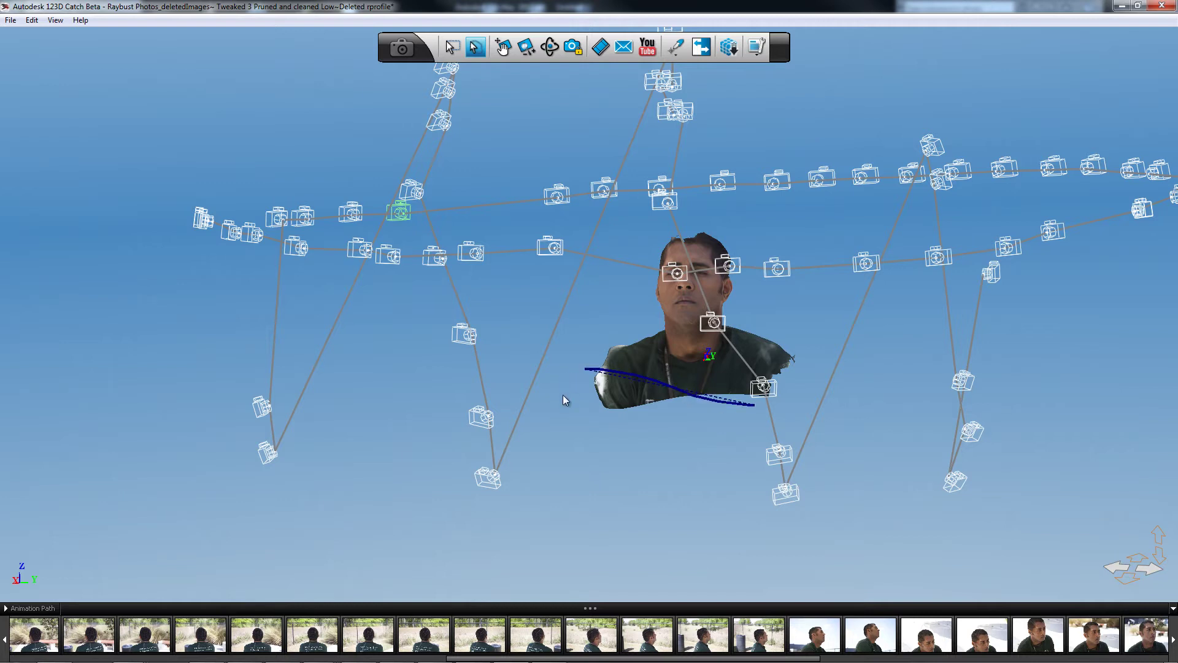
{"action": "left_click_drag", "start_coordinate": [565, 400], "coordinate": [807, 424]}
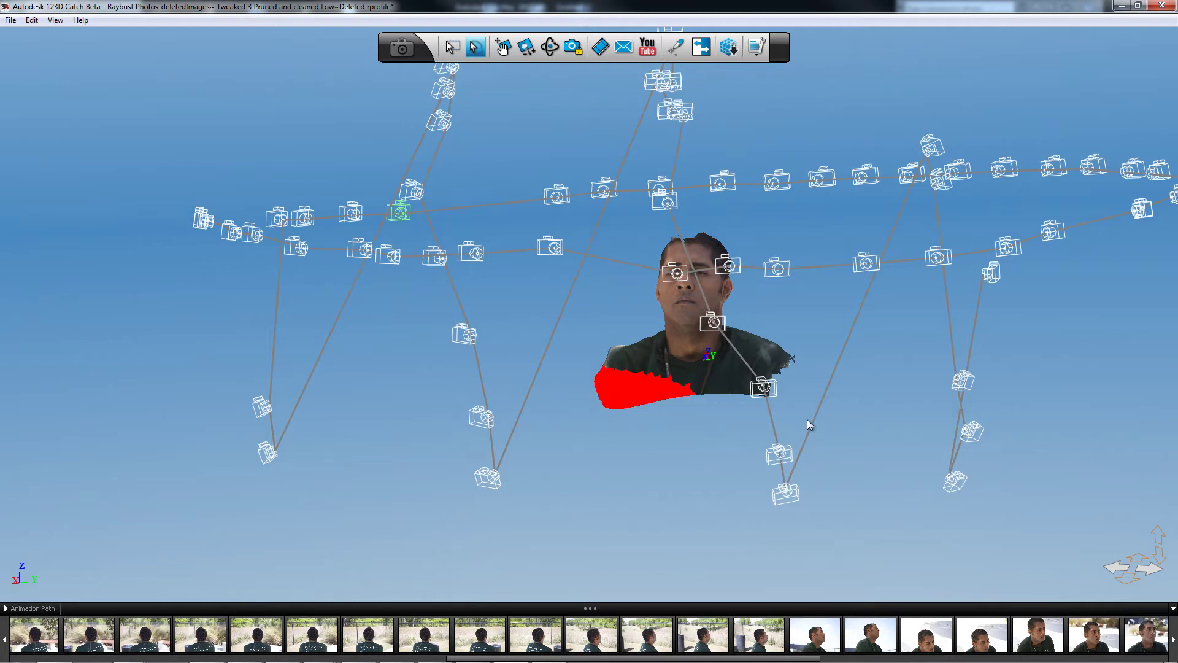
{"action": "key", "text": "Delete"}
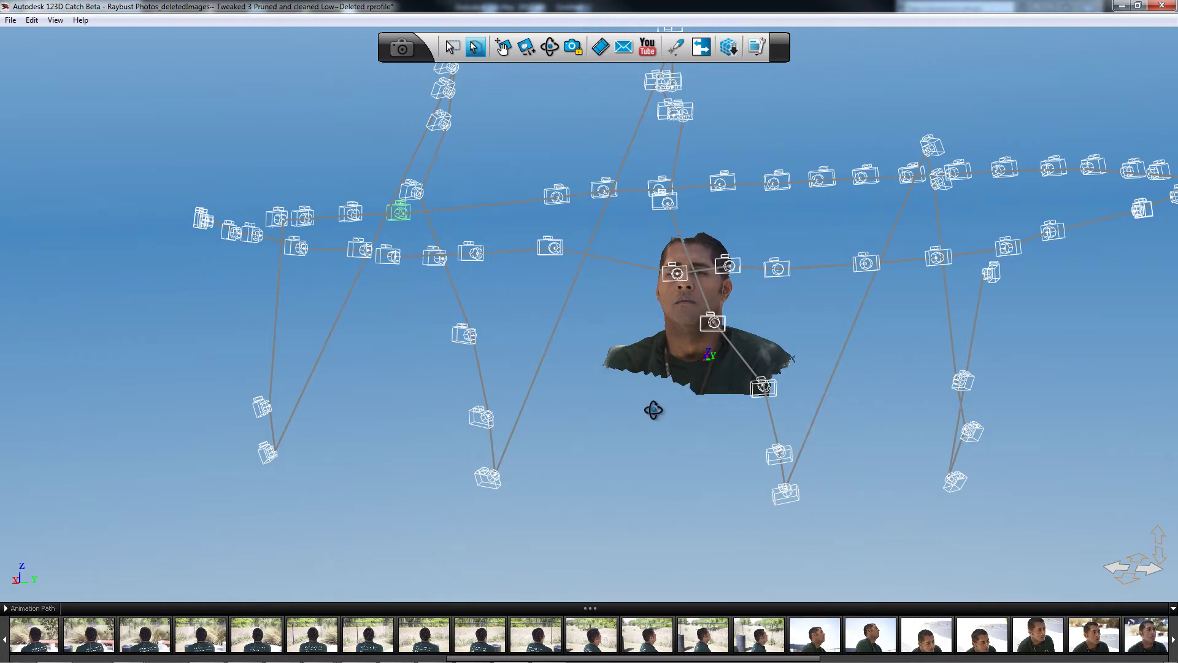
{"action": "middle_click_drag", "start_coordinate": [654, 410], "coordinate": [674, 371]}
{"action": "middle_click_drag", "start_coordinate": [654, 413], "coordinate": [656, 294]}
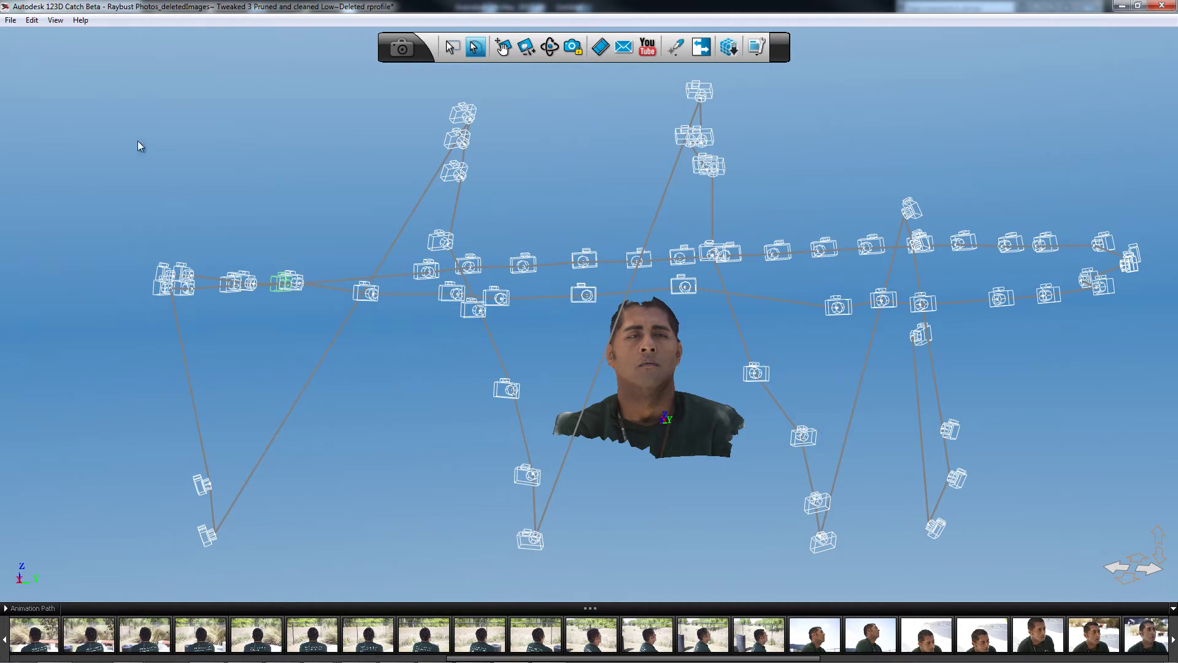
- Start exporting the cleaned scene and set the export format to Autodesk FBX (fbx)
{"action": "left_click", "coordinate": [11, 20]}
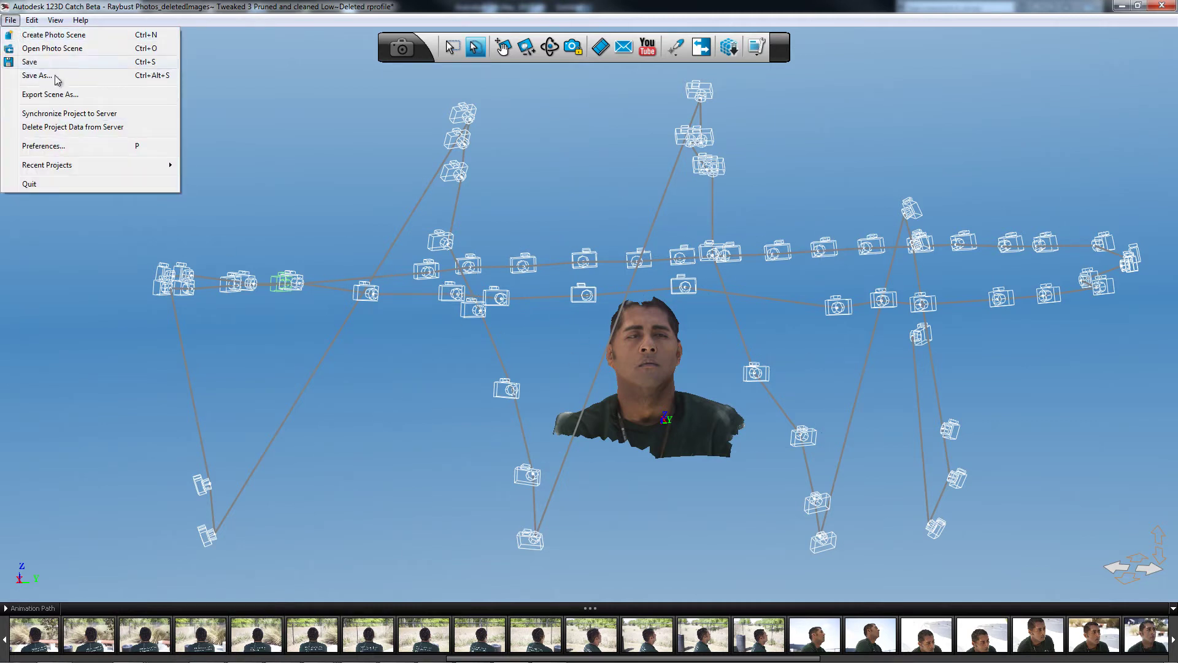
{"action": "left_click", "coordinate": [51, 95]}
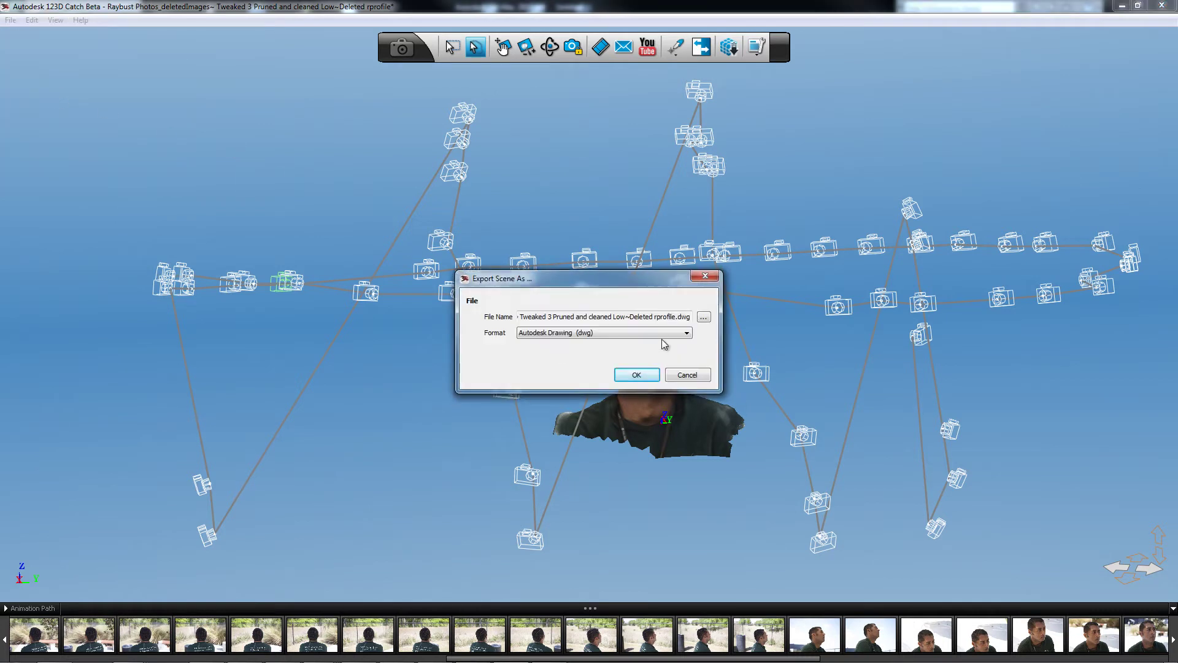
{"action": "left_click", "coordinate": [662, 335]}
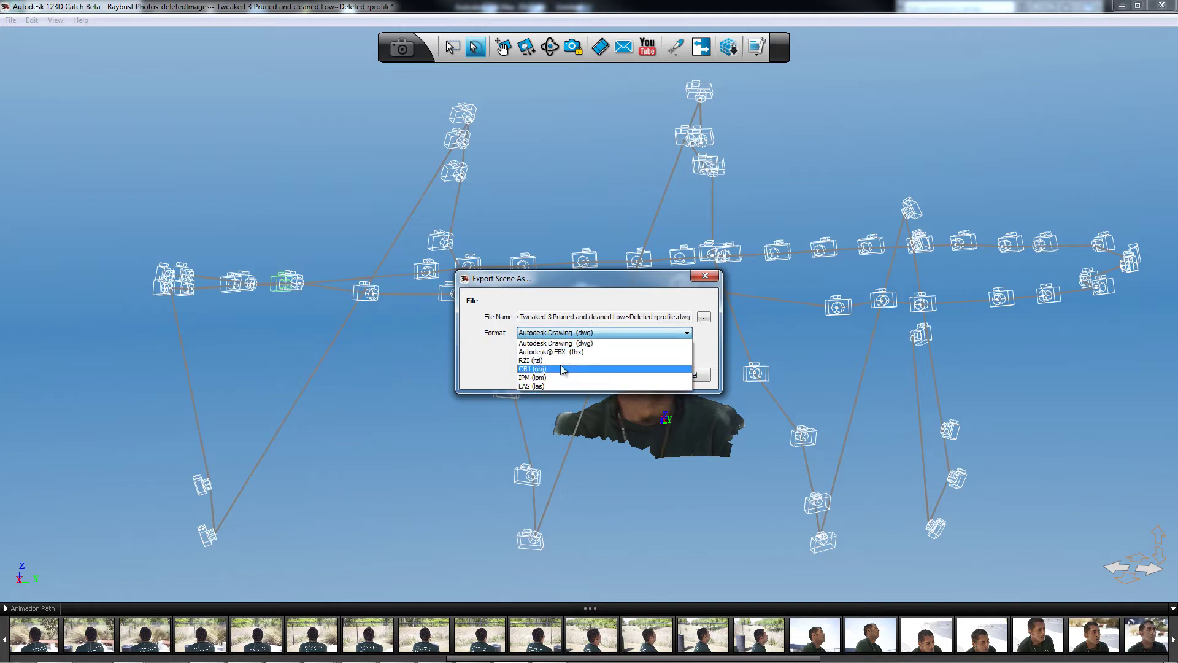
{"action": "left_click", "coordinate": [548, 352]}
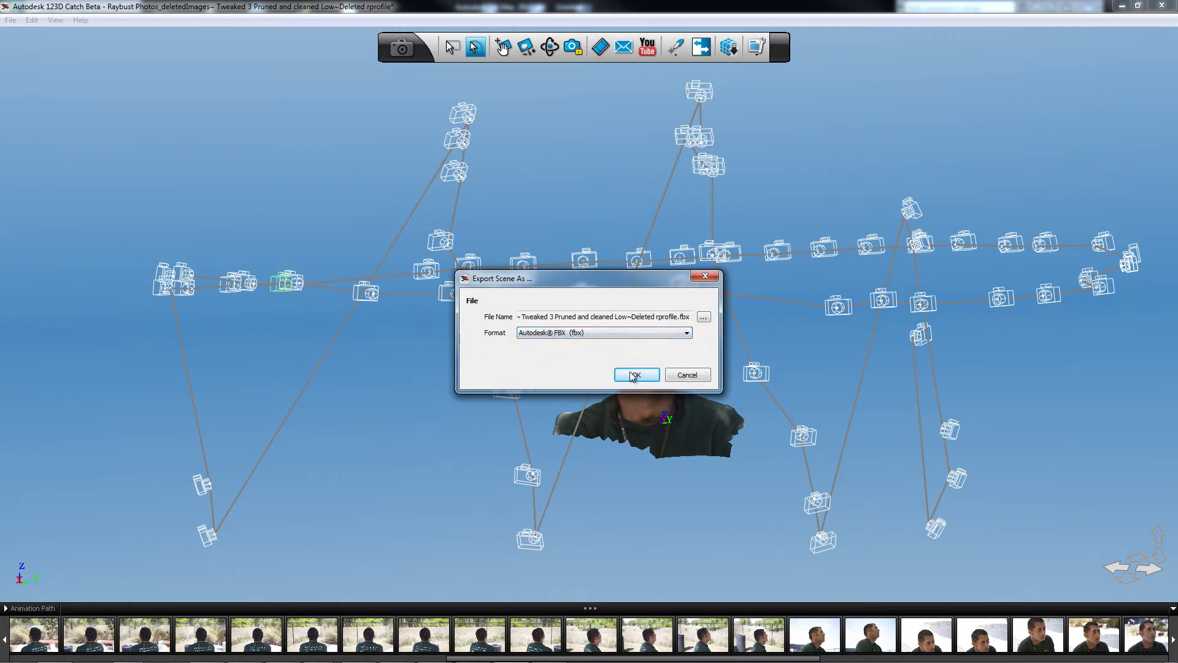
- Browse the export location to the Work folder on drive K, create a new folder there and move it into STE Files
{"action": "left_click", "coordinate": [704, 317]}
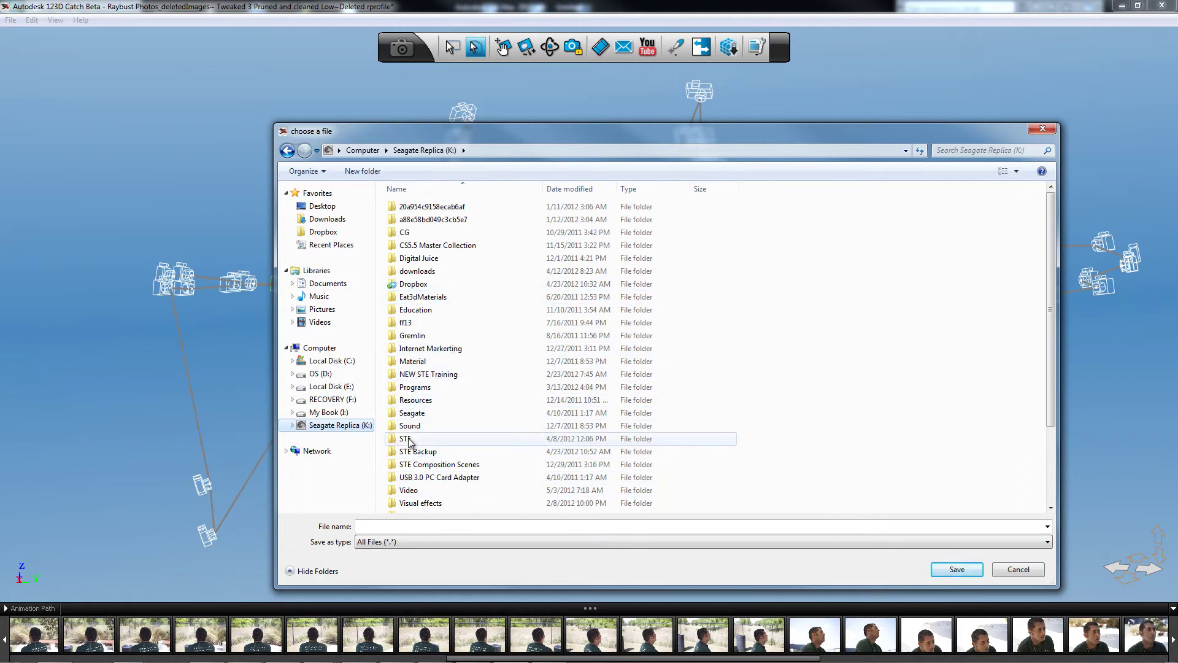
{"action": "left_click", "coordinate": [439, 479]}
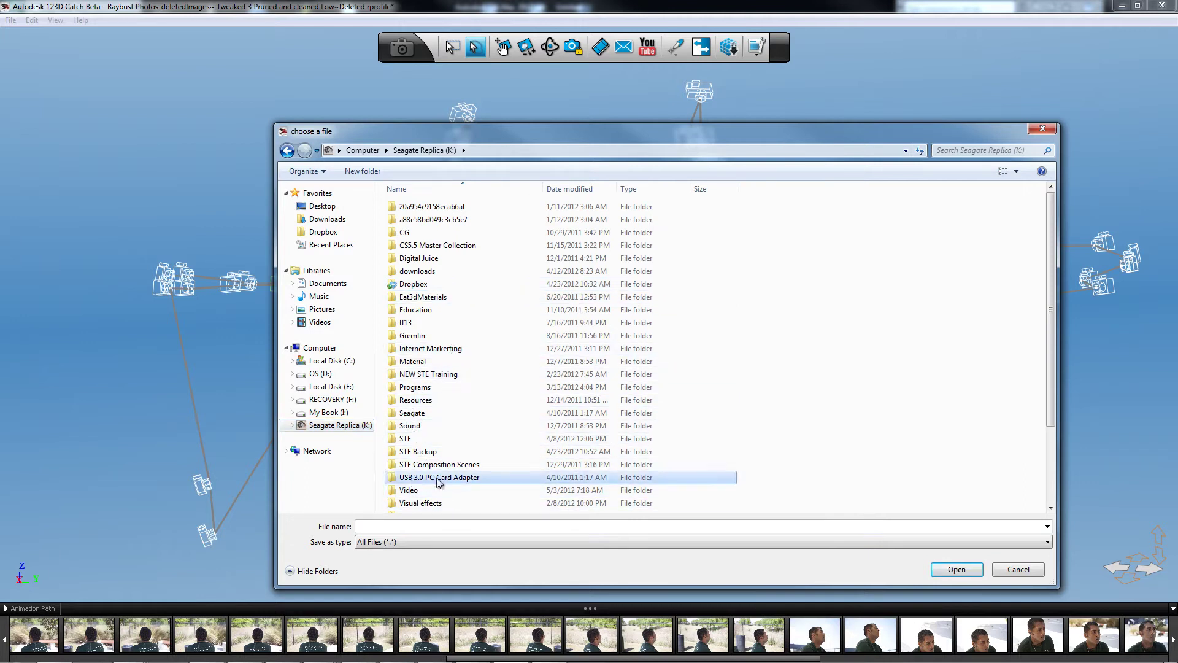
{"action": "scroll", "coordinate": [439, 483], "scroll_direction": "down", "scroll_amount": 3}
{"action": "double_click", "coordinate": [413, 439]}
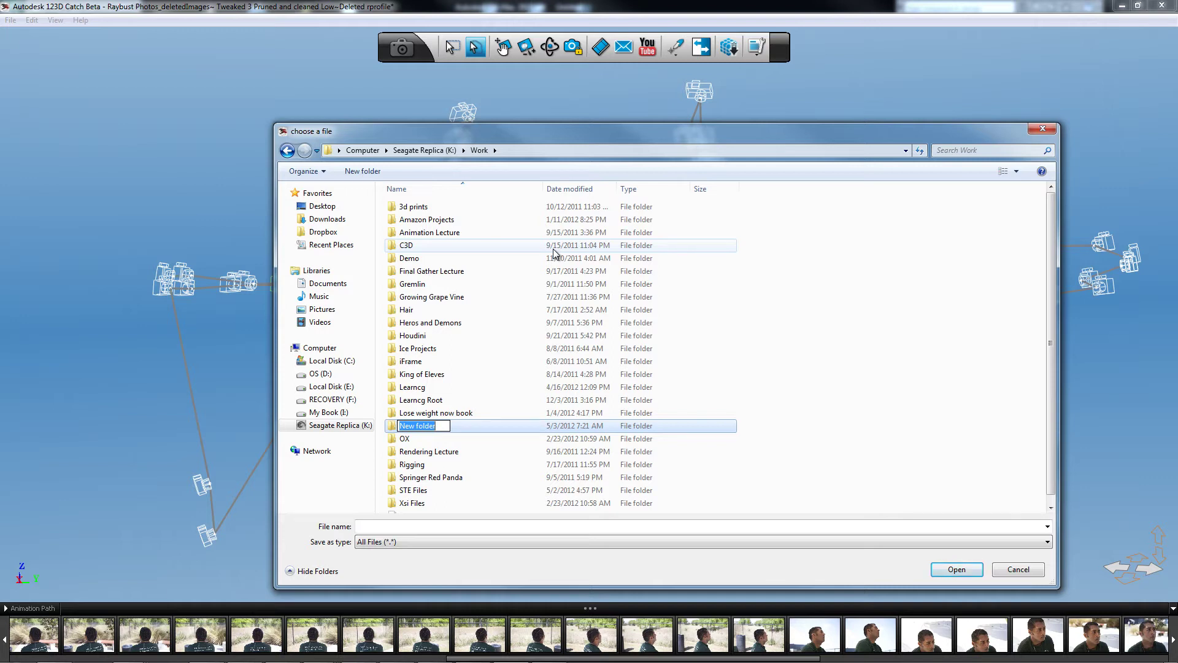
{"action": "left_click", "coordinate": [488, 428]}
{"action": "left_click_drag", "start_coordinate": [466, 432], "coordinate": [422, 493]}
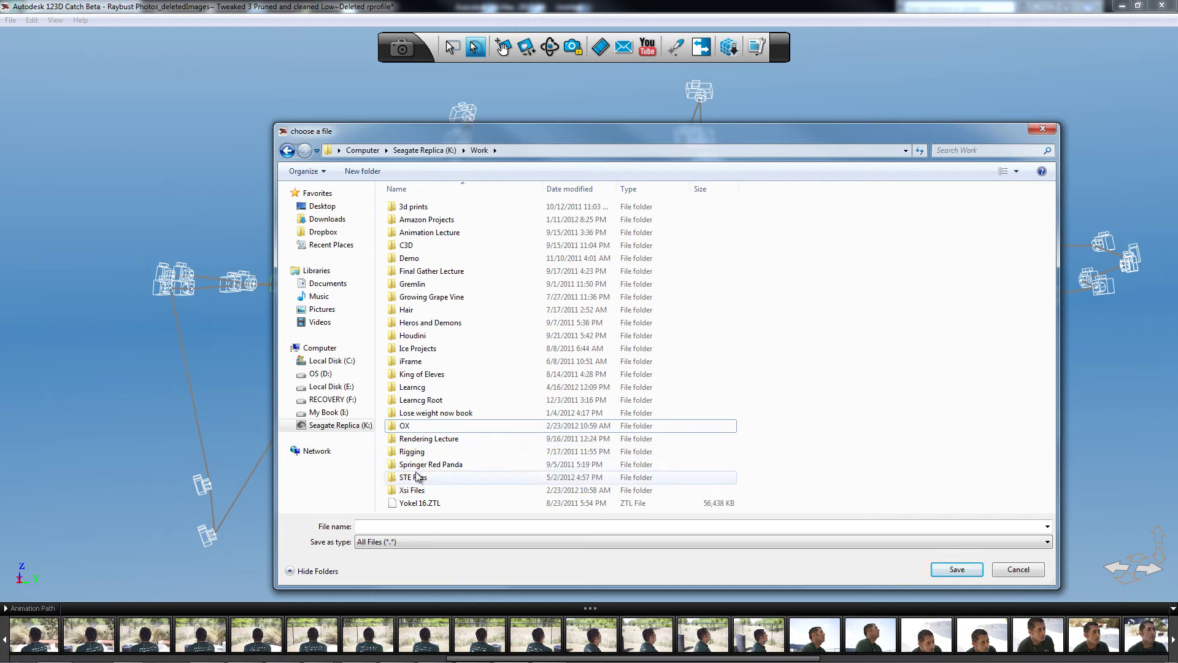
- Rename the new folder inside STE Files as "123d catch Example"
{"action": "double_click", "coordinate": [416, 476]}
{"action": "left_click", "coordinate": [420, 209]}
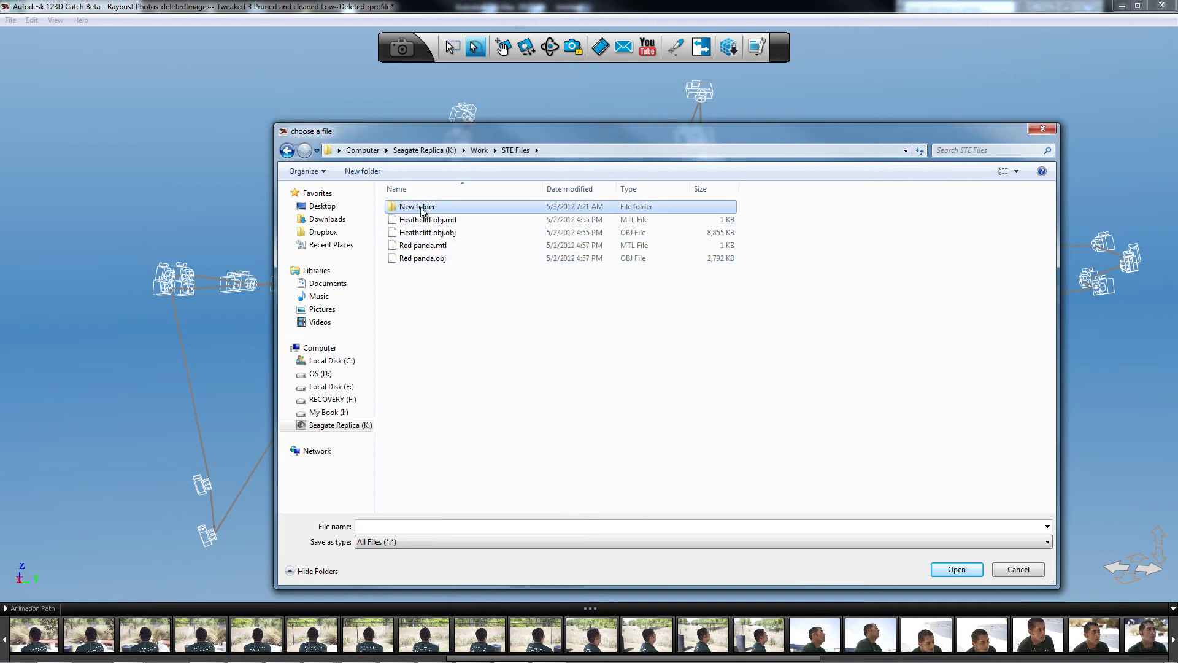
{"action": "left_click", "coordinate": [421, 210]}
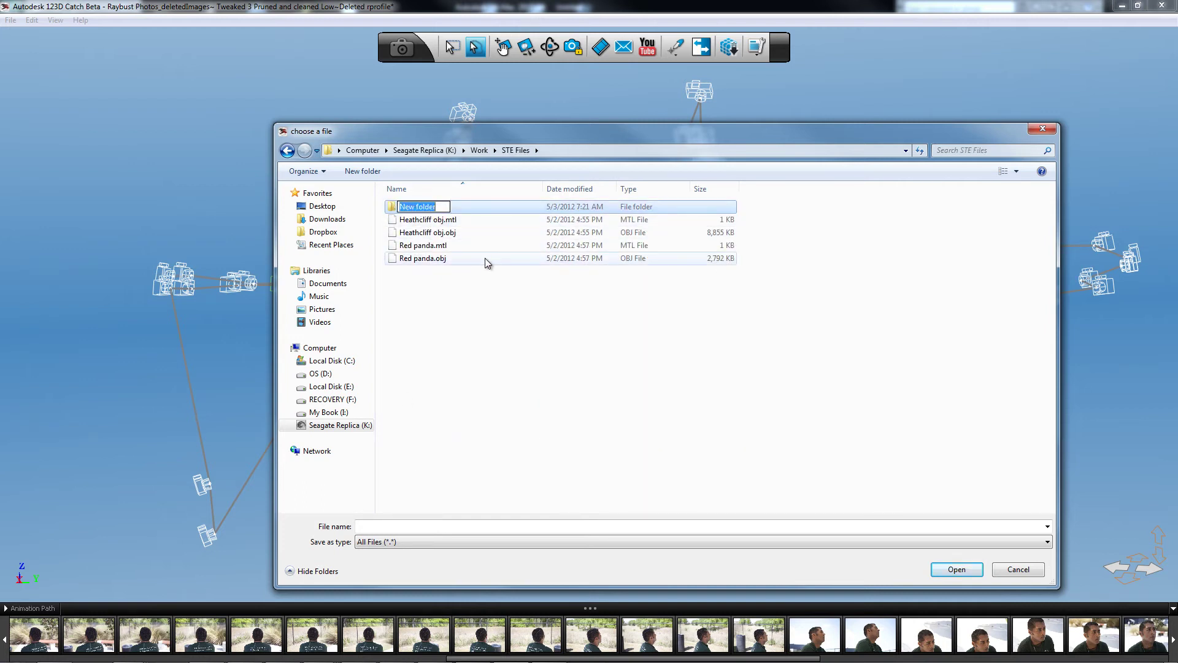
{"action": "type", "text": "123d catch"}
{"action": "type", "text": "Example"}
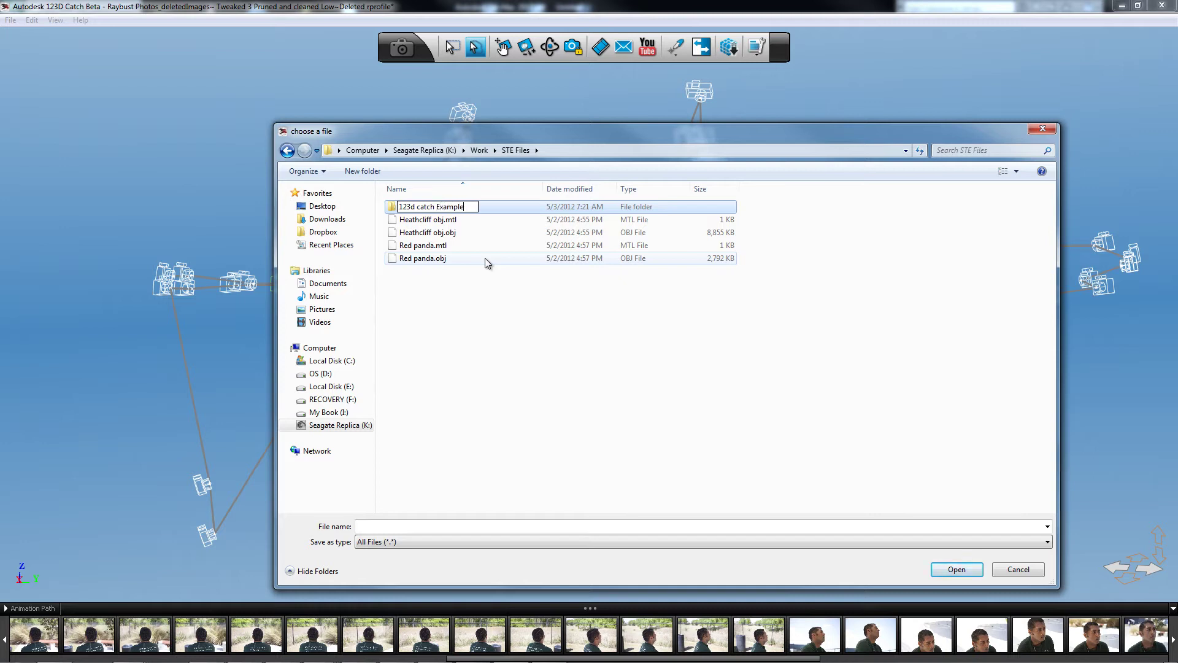
{"action": "key", "text": "Return"}
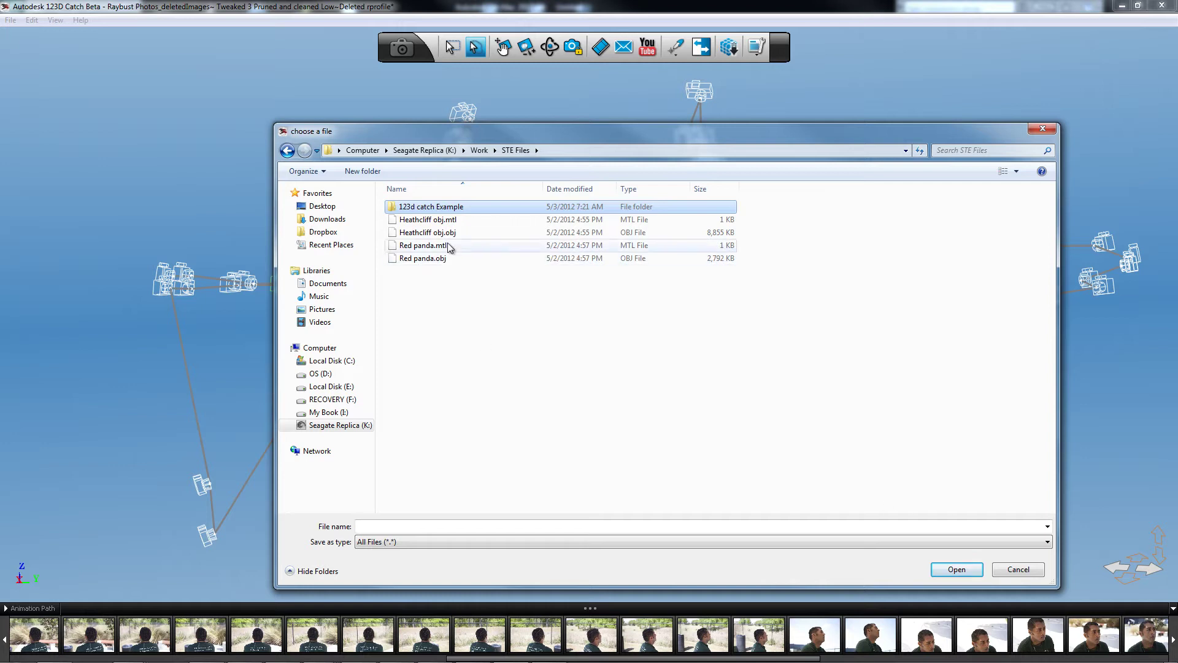
- Export the scene into the 123d catch Example folder under the file name "Cleaned 123d catch mesh"
{"action": "double_click", "coordinate": [442, 211]}
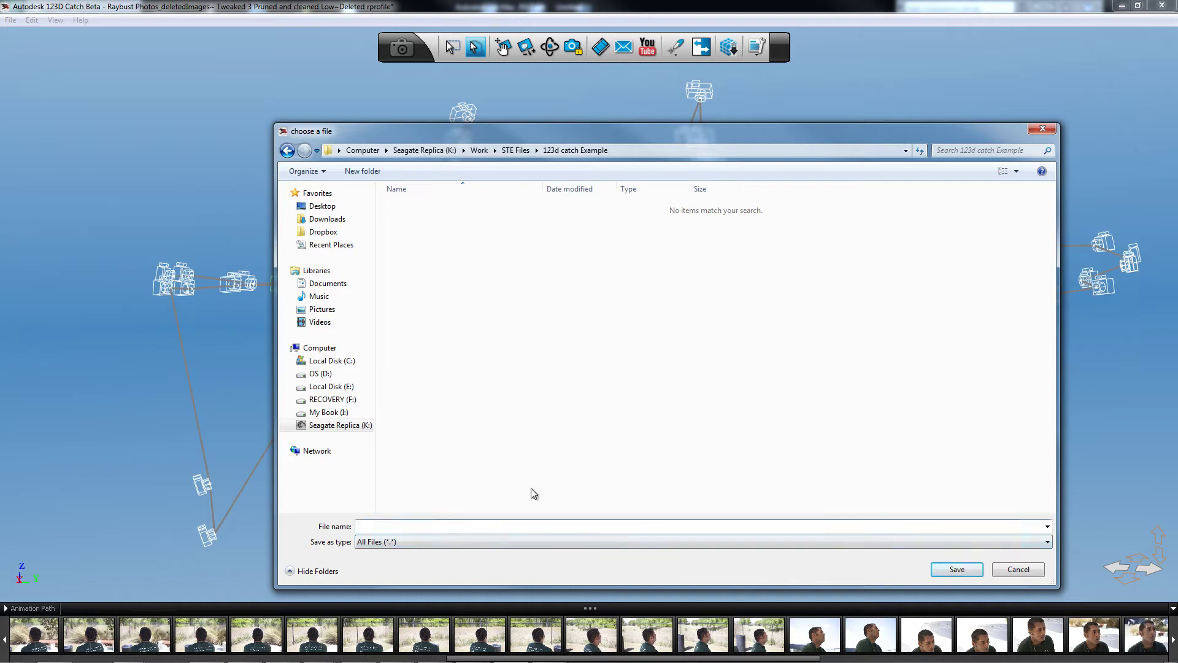
{"action": "type", "text": "ray"}
{"action": "key", "text": "BackSpace"}
{"action": "key", "text": "BackSpace"}
{"action": "key", "text": "BackSpace"}
{"action": "type", "text": "Cleaned 123d catch mesh"}
{"action": "key", "text": "Return"}
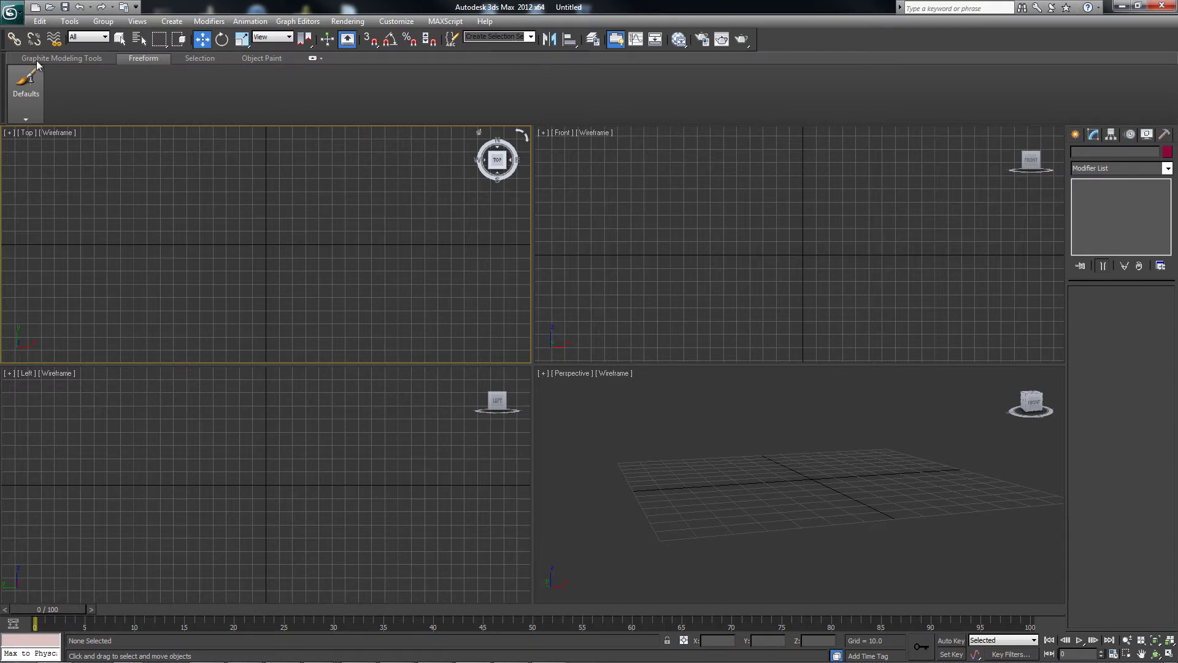
- Switch to 3ds Max and start a file import from the Work > STE Files > 123d catch Example folder on drive K
{"action": "key", "text": "alt+f"}
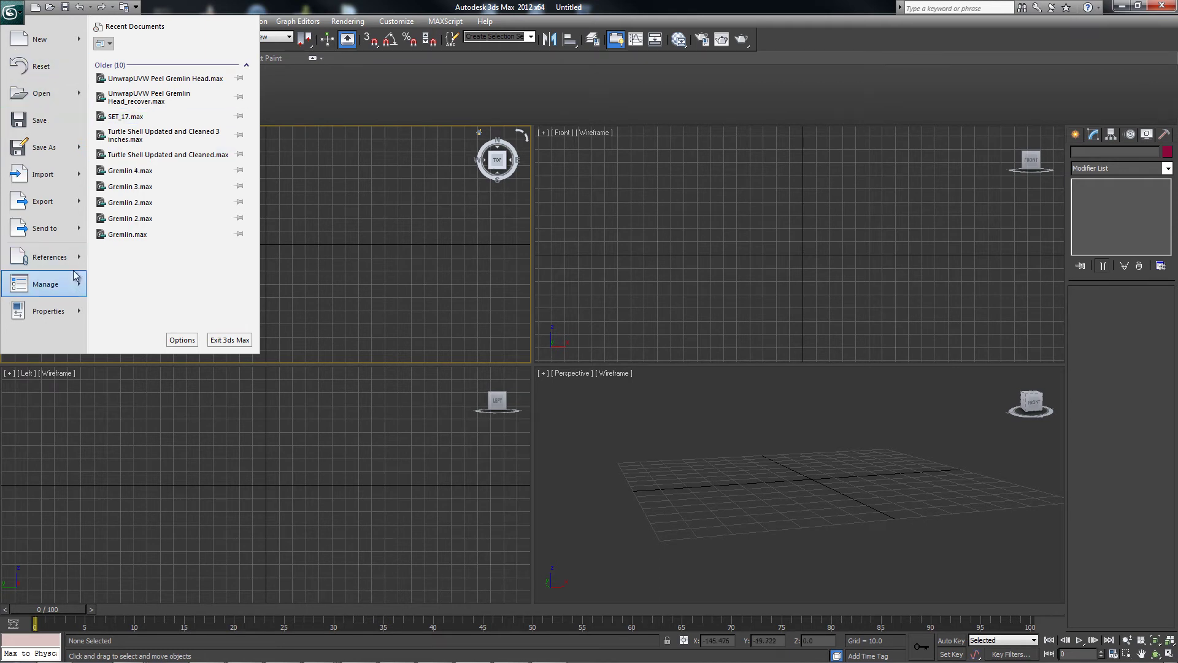
{"action": "mouse_move", "coordinate": [85, 179]}
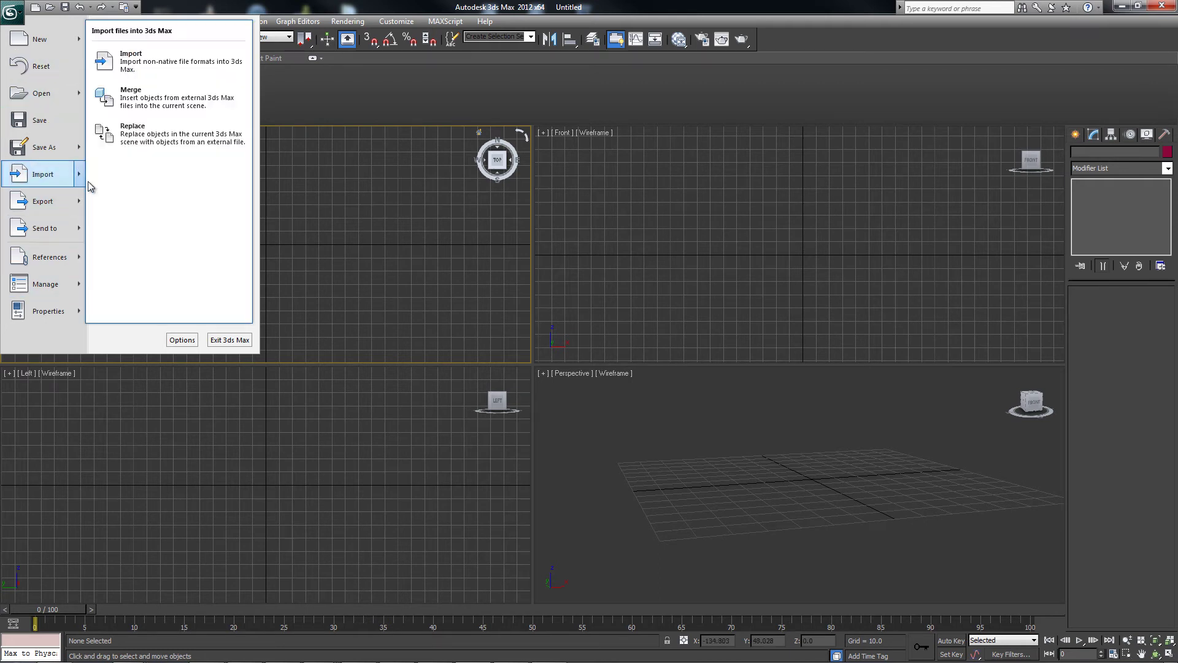
{"action": "left_click", "coordinate": [176, 62]}
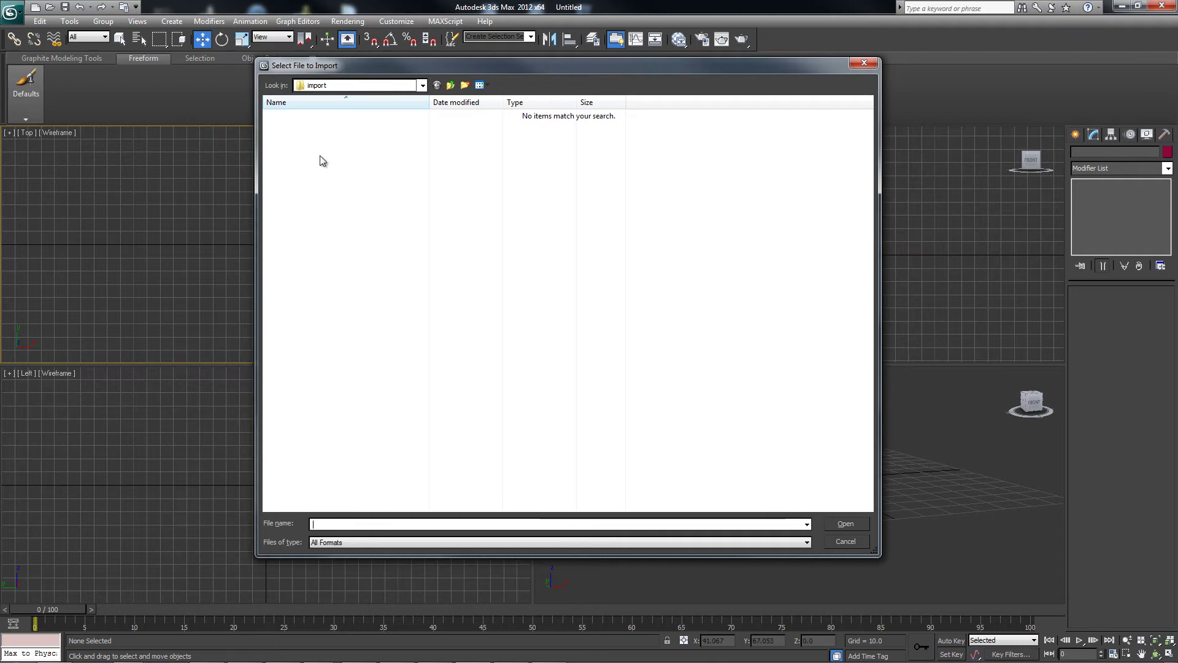
{"action": "left_click", "coordinate": [451, 85]}
{"action": "left_click", "coordinate": [451, 85]}
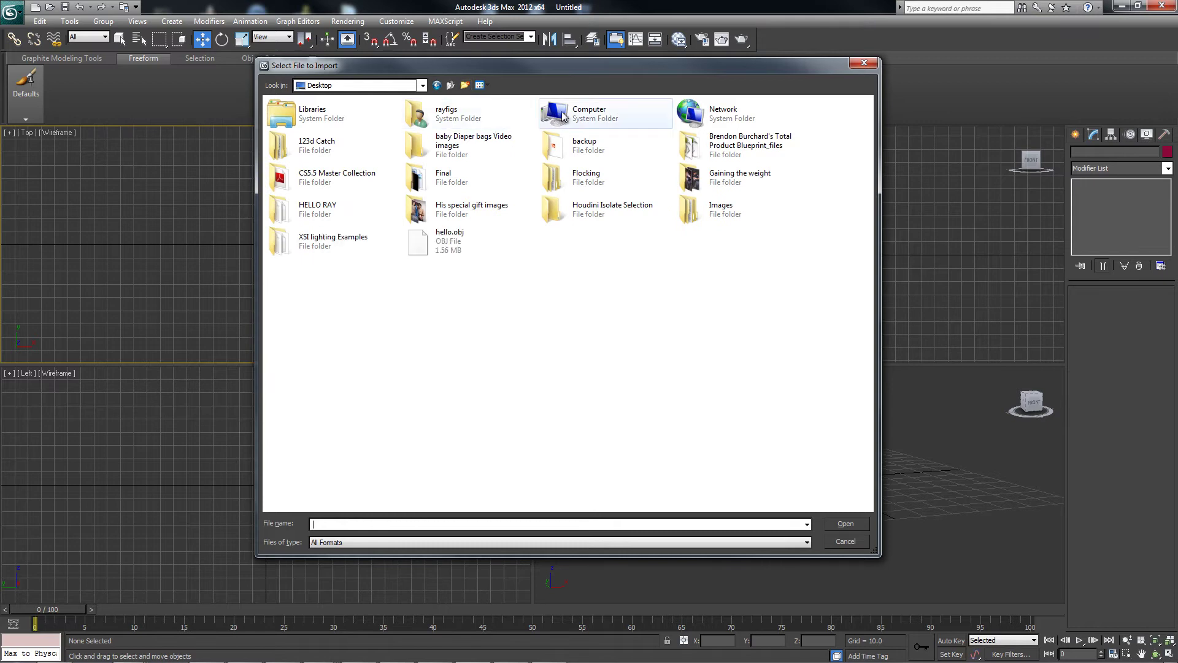
{"action": "double_click", "coordinate": [562, 116]}
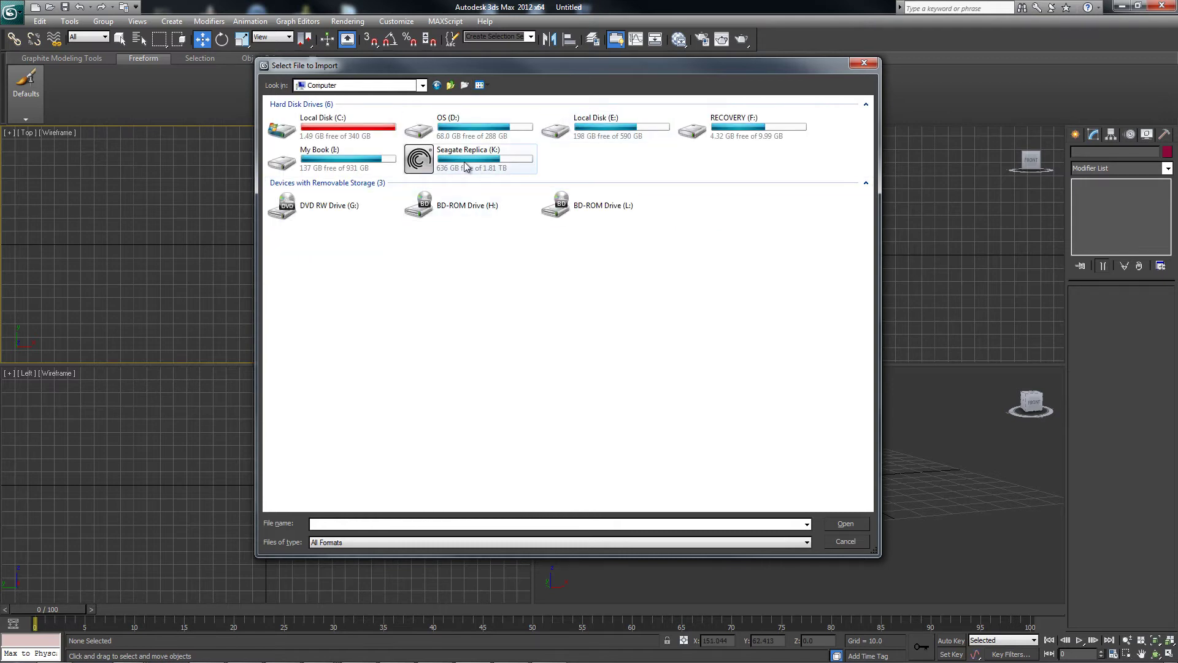
{"action": "double_click", "coordinate": [465, 166]}
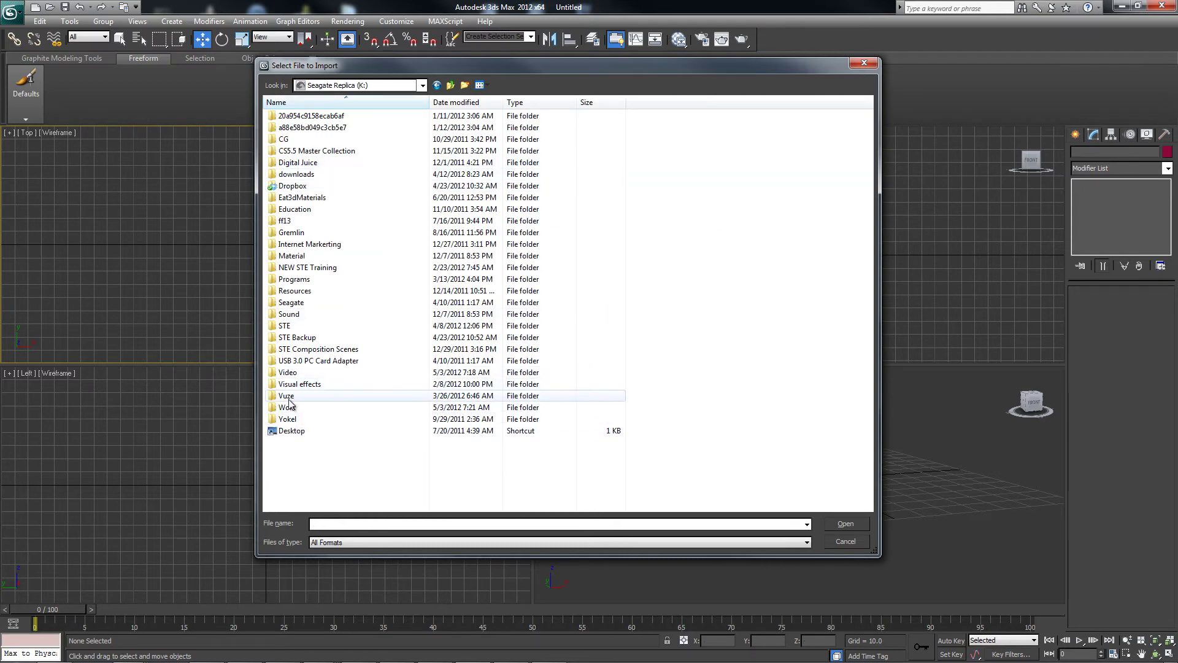
{"action": "double_click", "coordinate": [288, 407]}
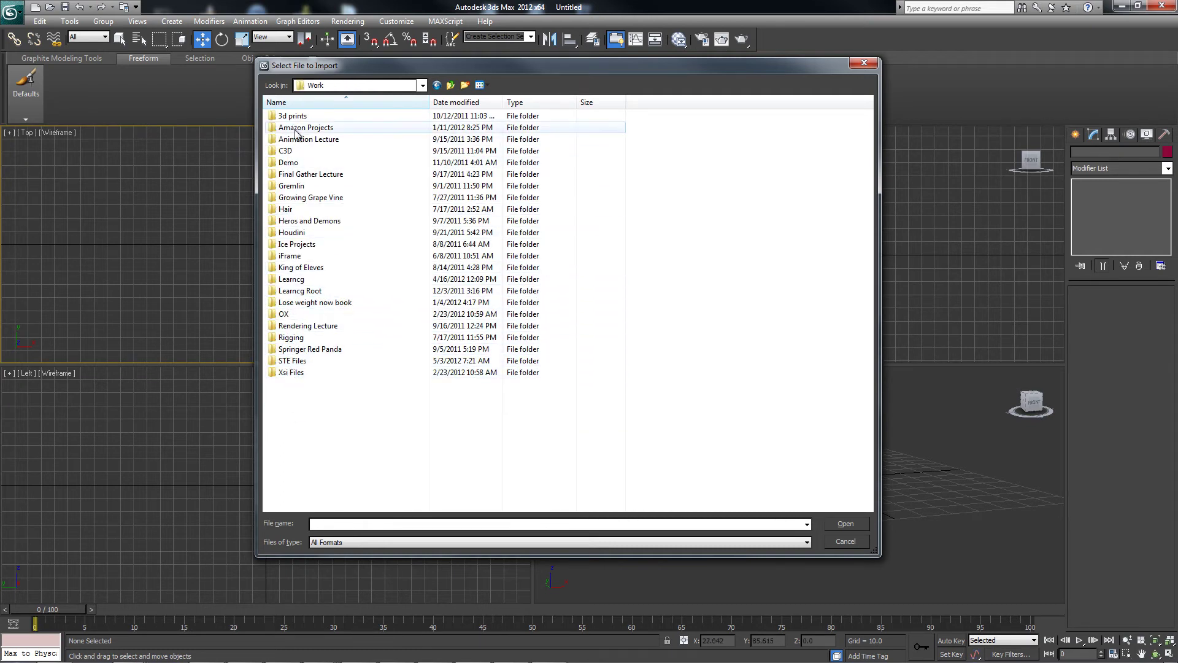
{"action": "double_click", "coordinate": [292, 361]}
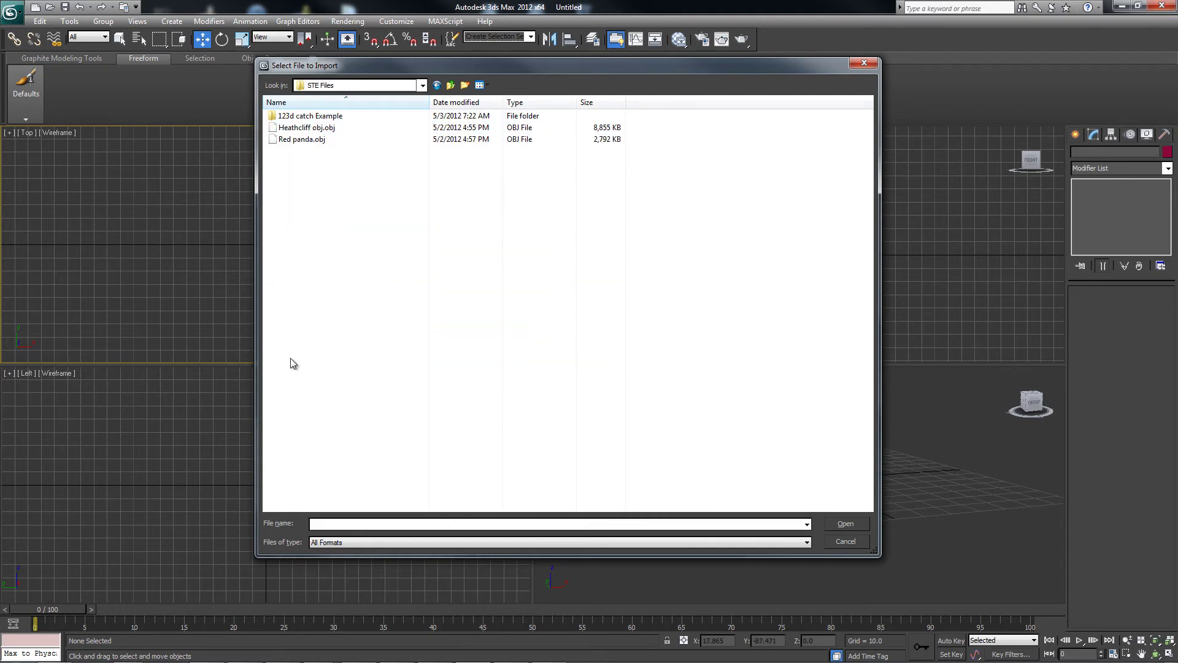
{"action": "double_click", "coordinate": [312, 117]}
- Import the Cleaned 123d catch mesh FBX file with the Autodesk Media & Entertainment preset
{"action": "left_click", "coordinate": [314, 117]}
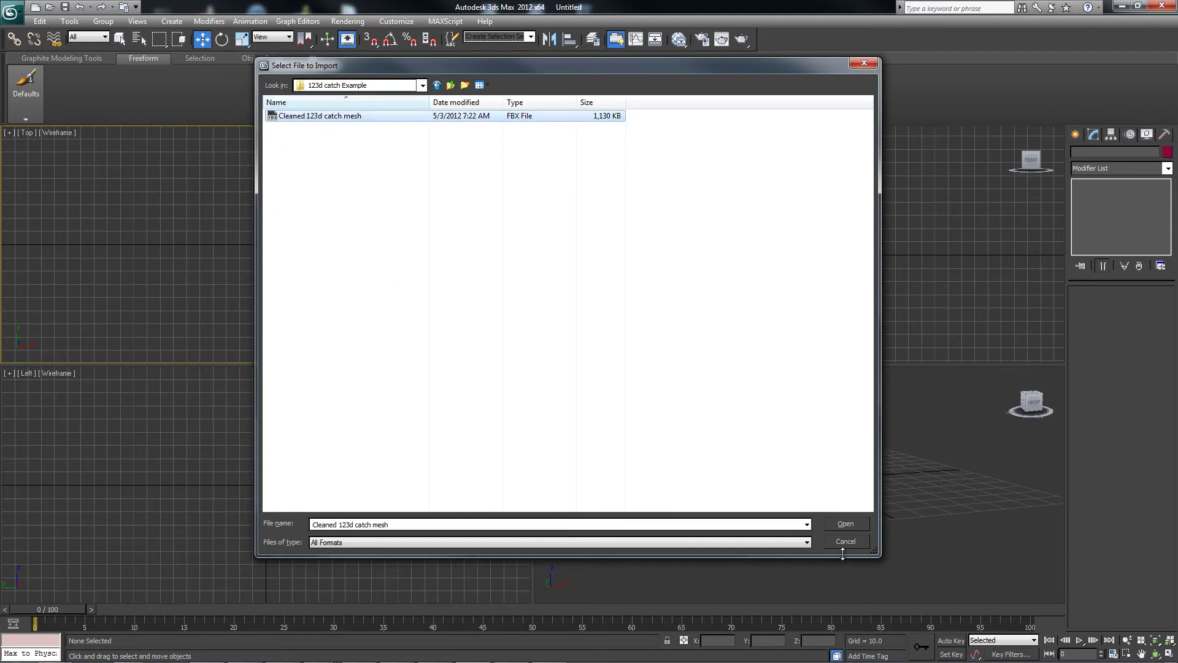
{"action": "left_click", "coordinate": [846, 523]}
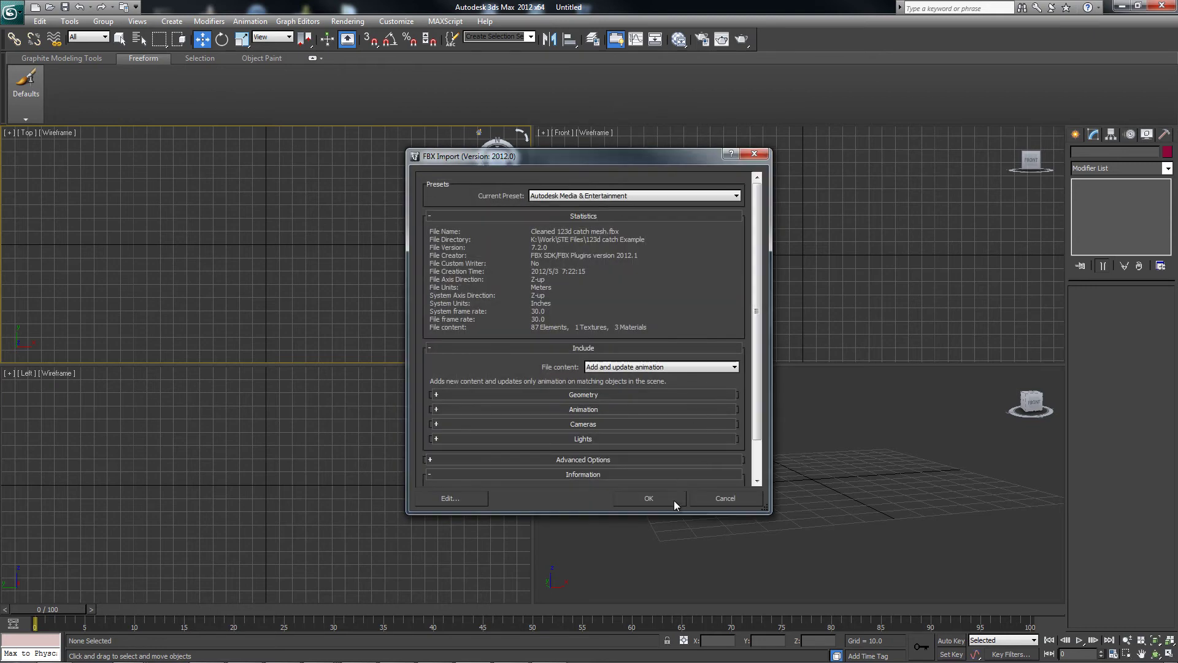
{"action": "left_click", "coordinate": [667, 504]}
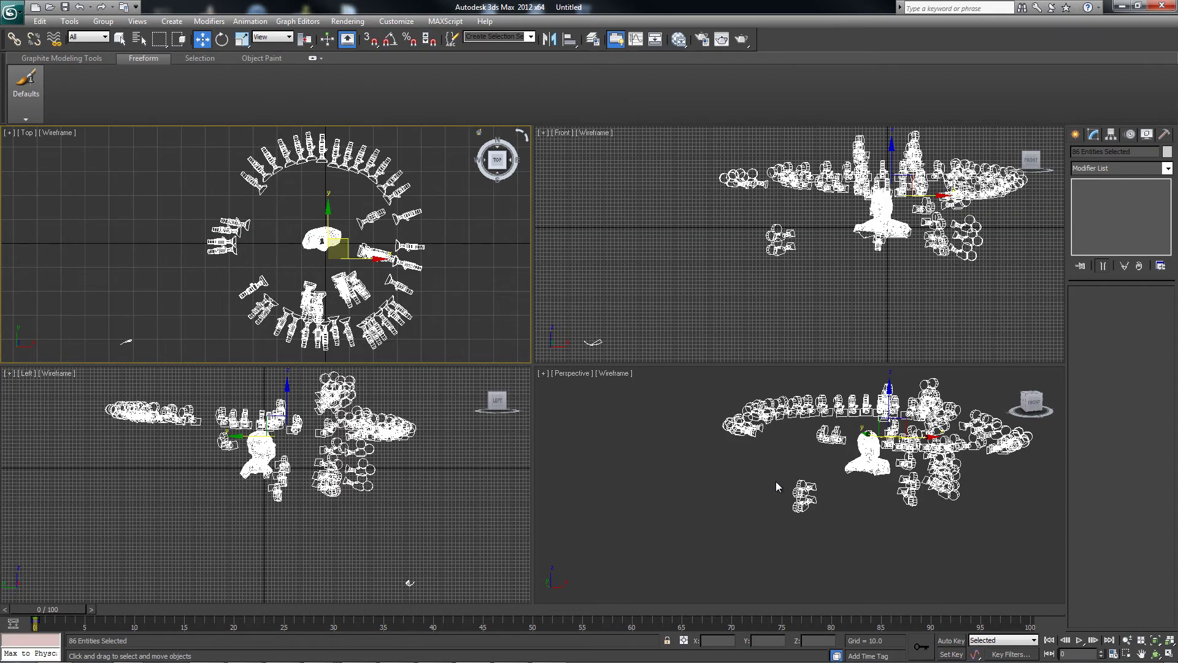
- Deselect the imported objects and show the bust in the perspective view with Realistic shading and no edged faces
{"action": "left_click", "coordinate": [776, 481]}
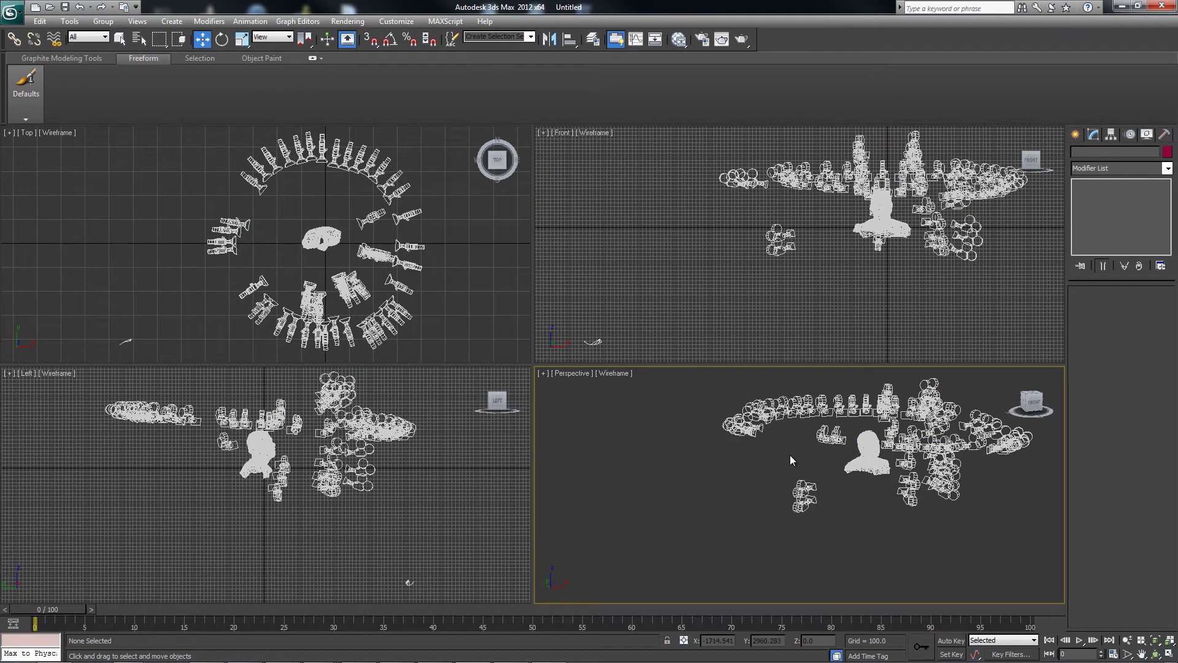
{"action": "middle_click_drag", "start_coordinate": [814, 449], "coordinate": [921, 416], "text": "alt"}
{"action": "middle_click_drag", "start_coordinate": [765, 571], "coordinate": [859, 489], "text": "alt"}
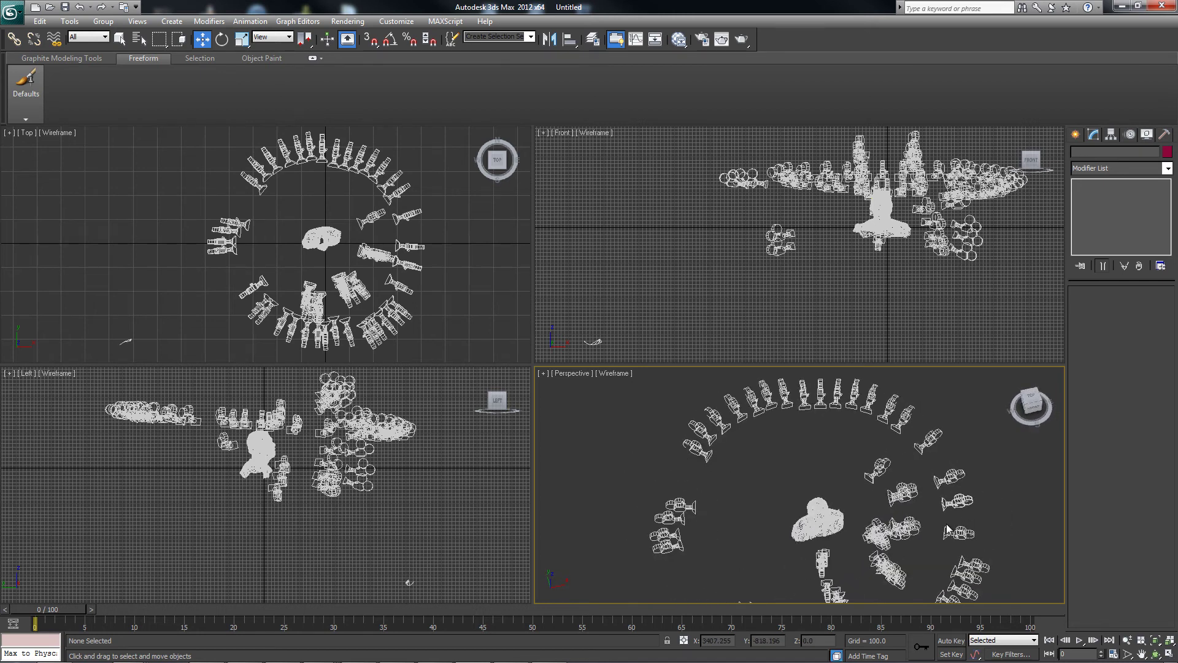
{"action": "middle_click_drag", "start_coordinate": [799, 494], "coordinate": [774, 461], "text": "alt"}
{"action": "scroll", "coordinate": [793, 460], "scroll_direction": "up", "scroll_amount": 6}
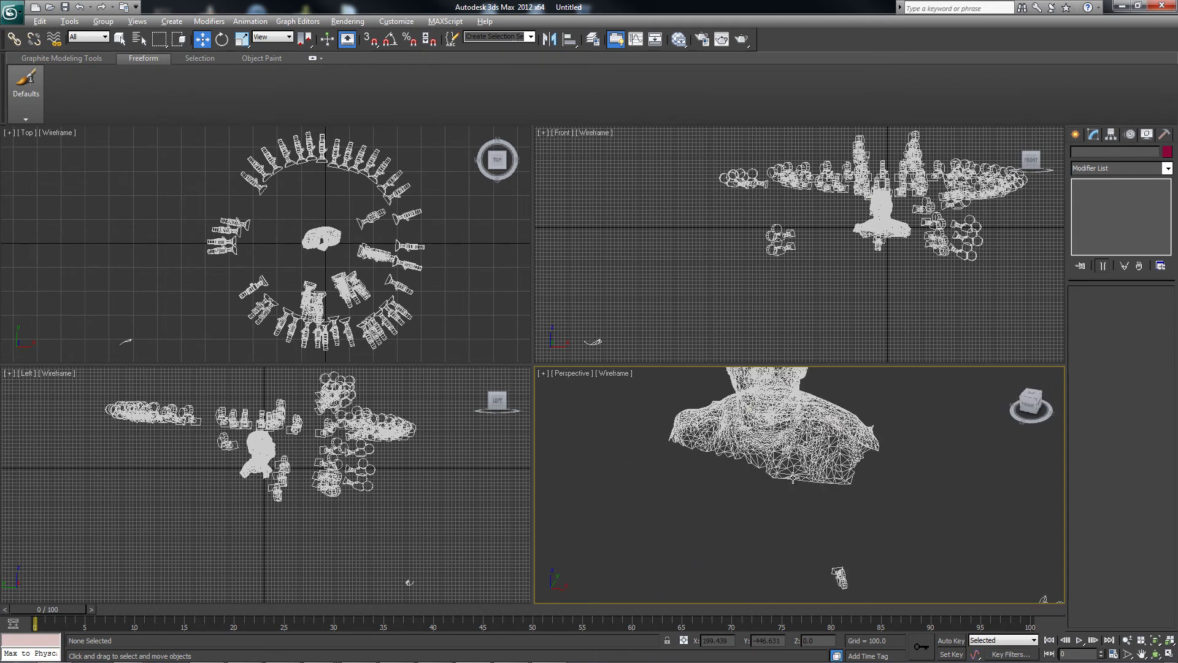
{"action": "scroll", "coordinate": [803, 455], "scroll_direction": "down", "scroll_amount": 2}
{"action": "key", "text": "F3"}
{"action": "scroll", "coordinate": [822, 442], "scroll_direction": "down", "scroll_amount": 3}
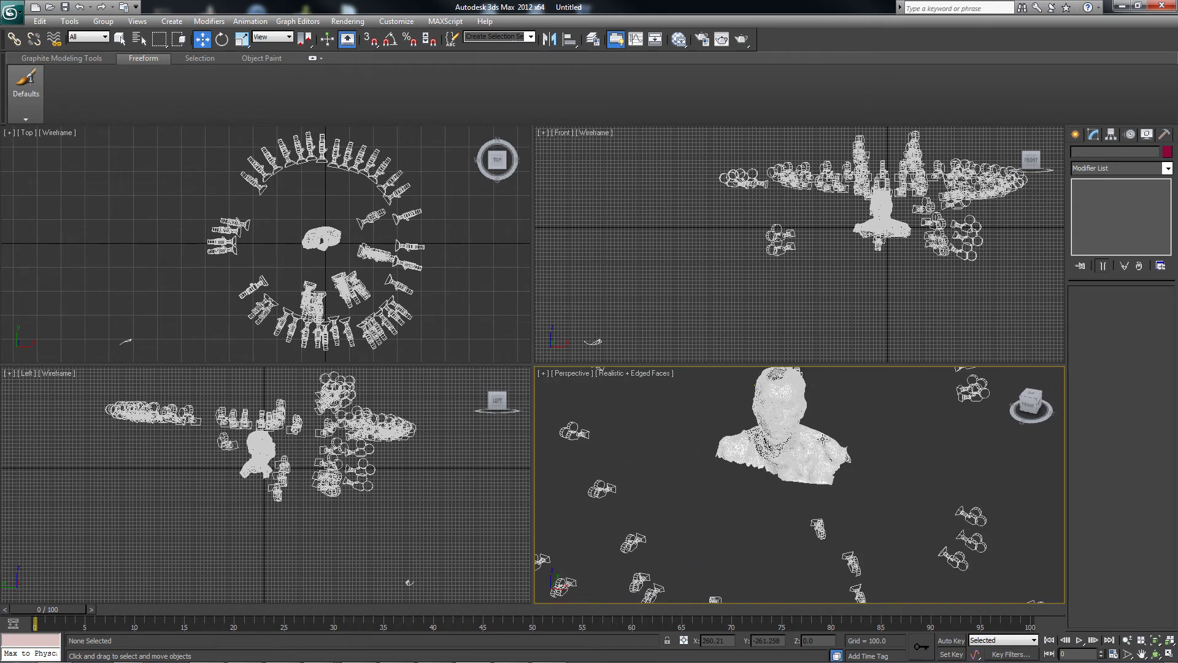
{"action": "mouse_move", "coordinate": [822, 442]}
{"action": "middle_mouse_down", "text": "alt"}
{"action": "mouse_move", "coordinate": [816, 487]}
{"action": "mouse_move", "coordinate": [804, 457]}
{"action": "mouse_move", "coordinate": [791, 488]}
{"action": "mouse_move", "coordinate": [741, 458]}
{"action": "mouse_move", "coordinate": [775, 501]}
{"action": "middle_mouse_up", "text": "alt"}
{"action": "scroll", "coordinate": [741, 458], "scroll_direction": "up", "scroll_amount": 3}
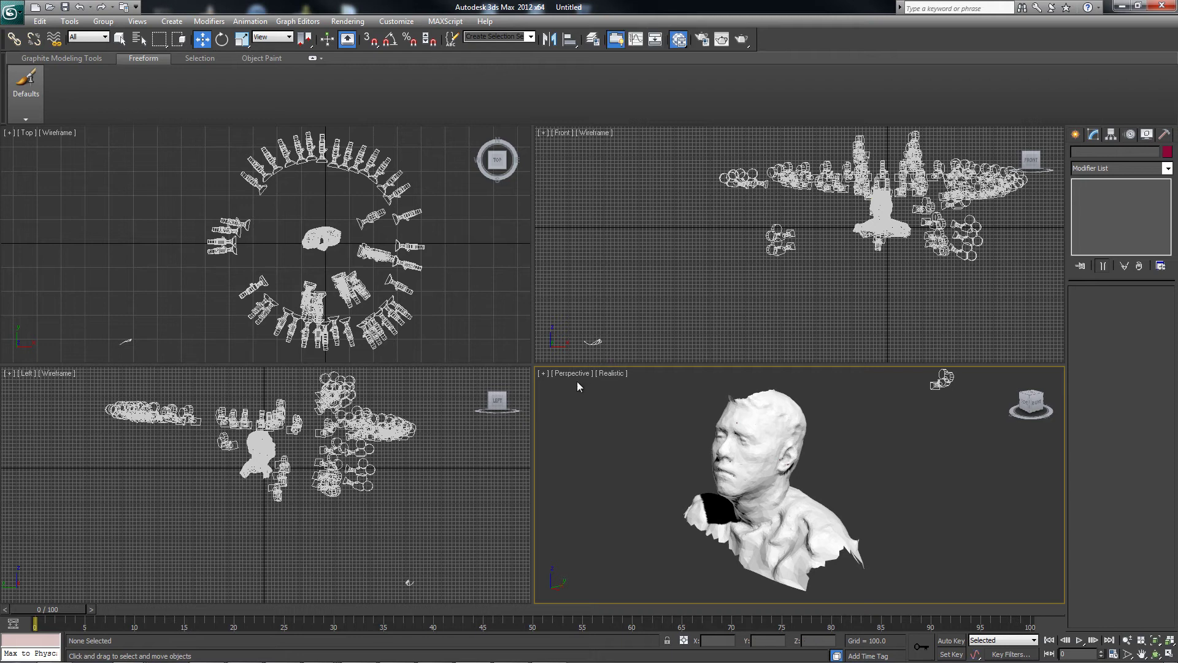
- Create a Standard material in the Slate Material Editor and assign it to the bust mesh
{"action": "key", "text": "m"}
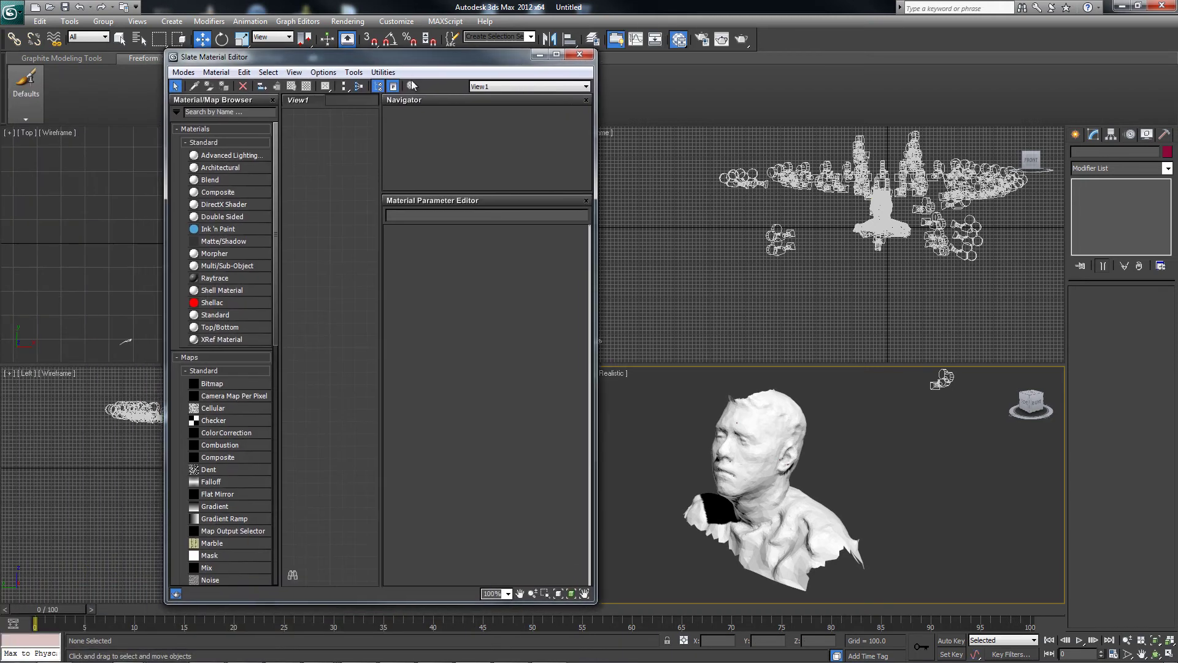
{"action": "left_click_drag", "start_coordinate": [289, 57], "coordinate": [288, 42]}
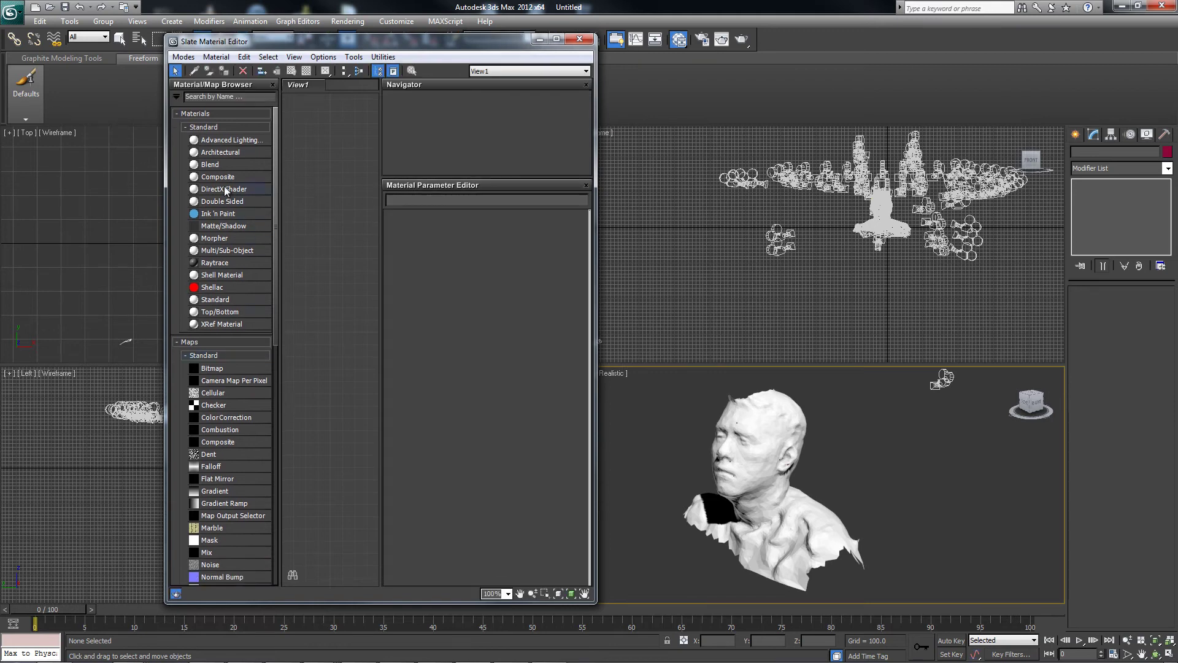
{"action": "left_click_drag", "start_coordinate": [206, 299], "coordinate": [293, 273]}
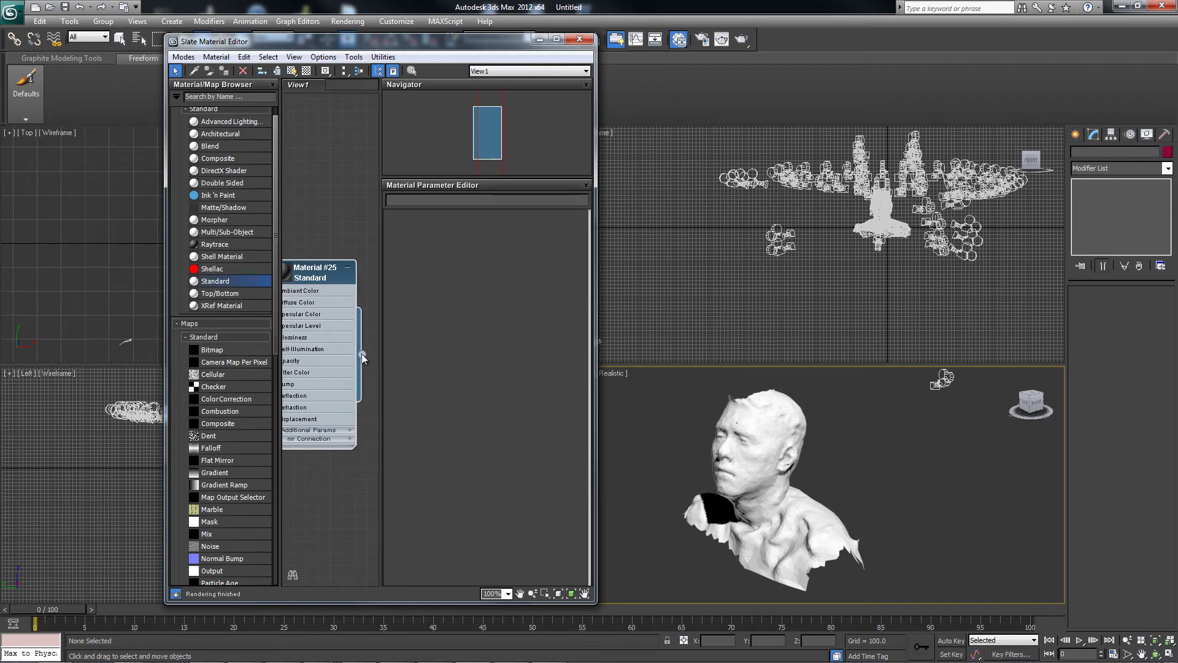
{"action": "left_click_drag", "start_coordinate": [362, 358], "coordinate": [734, 463]}
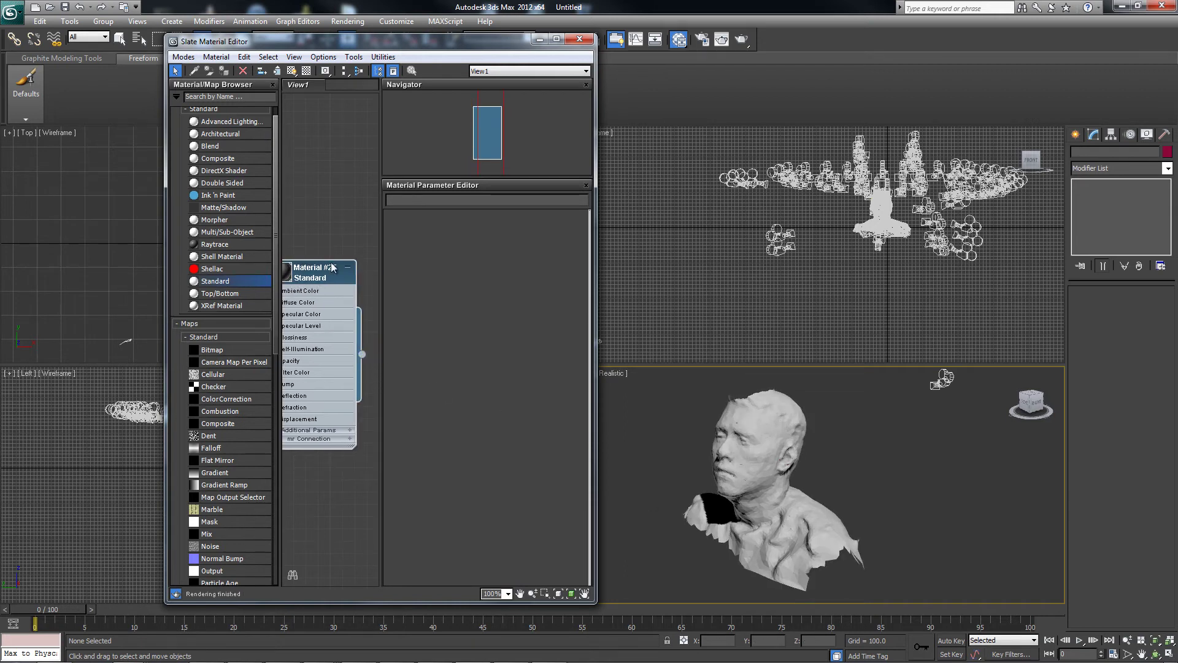
- Add a Bitmap map to the Standard material's Diffuse Color slot and browse to drive K for its image
{"action": "left_click_drag", "start_coordinate": [331, 268], "coordinate": [356, 255]}
{"action": "double_click", "coordinate": [313, 292]}
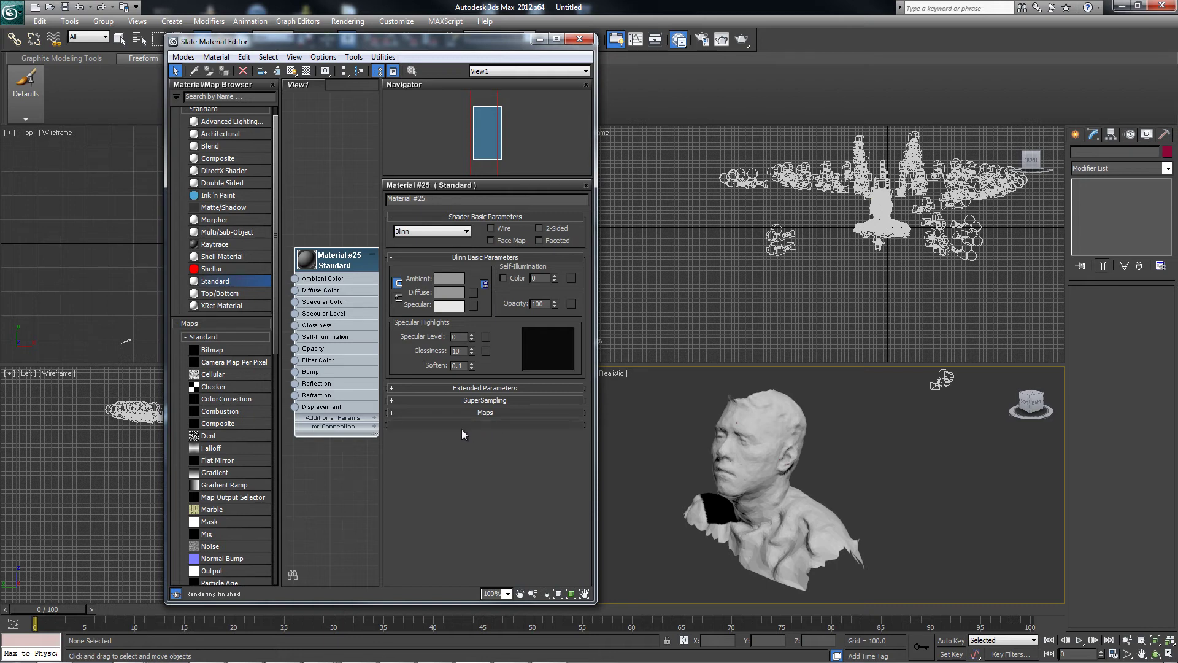
{"action": "left_click", "coordinate": [392, 413]}
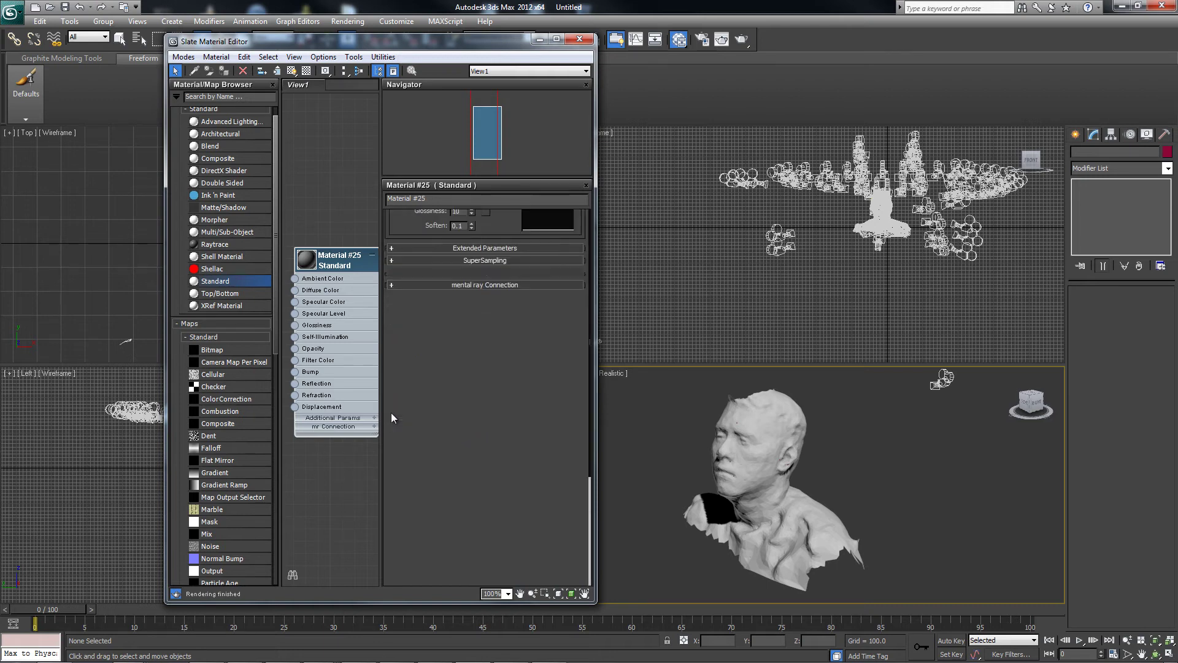
{"action": "left_click", "coordinate": [503, 310]}
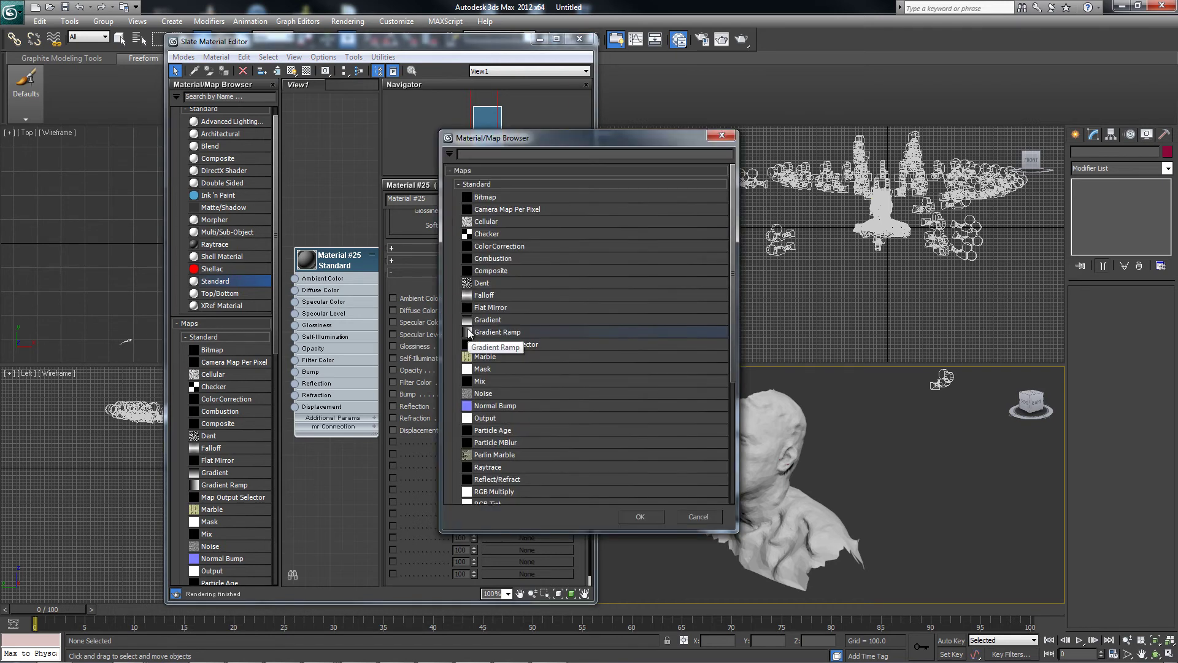
{"action": "left_click", "coordinate": [507, 198]}
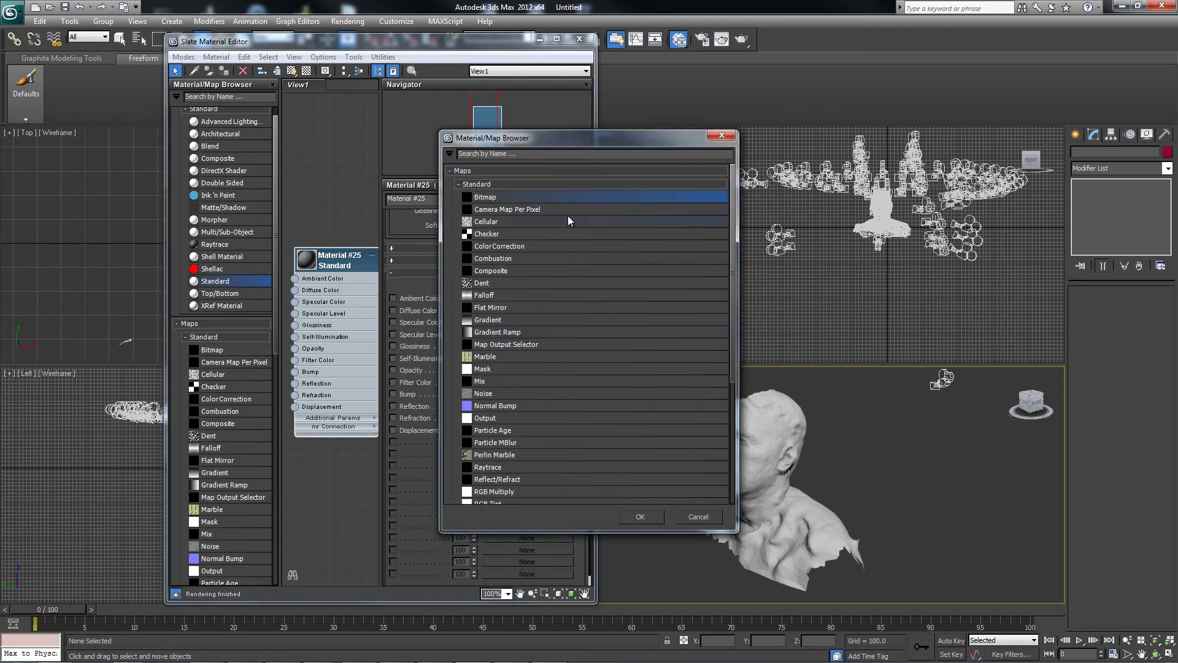
{"action": "left_click", "coordinate": [644, 516]}
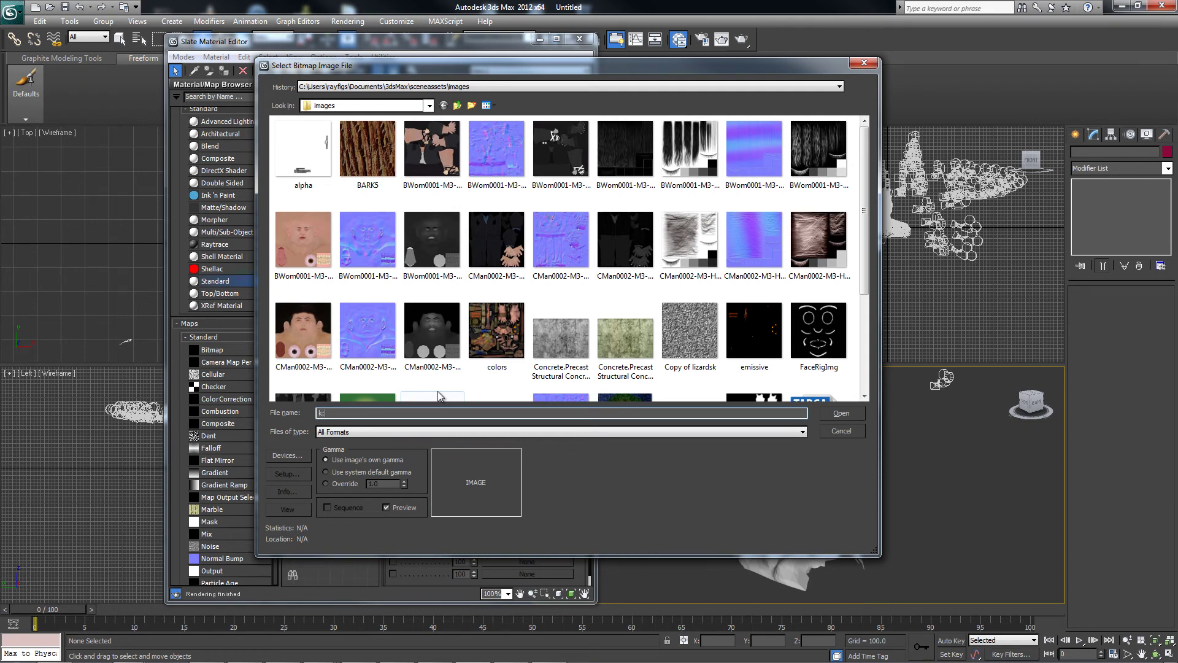
{"action": "type", "text": "k:\\"}
{"action": "key", "text": "Return"}
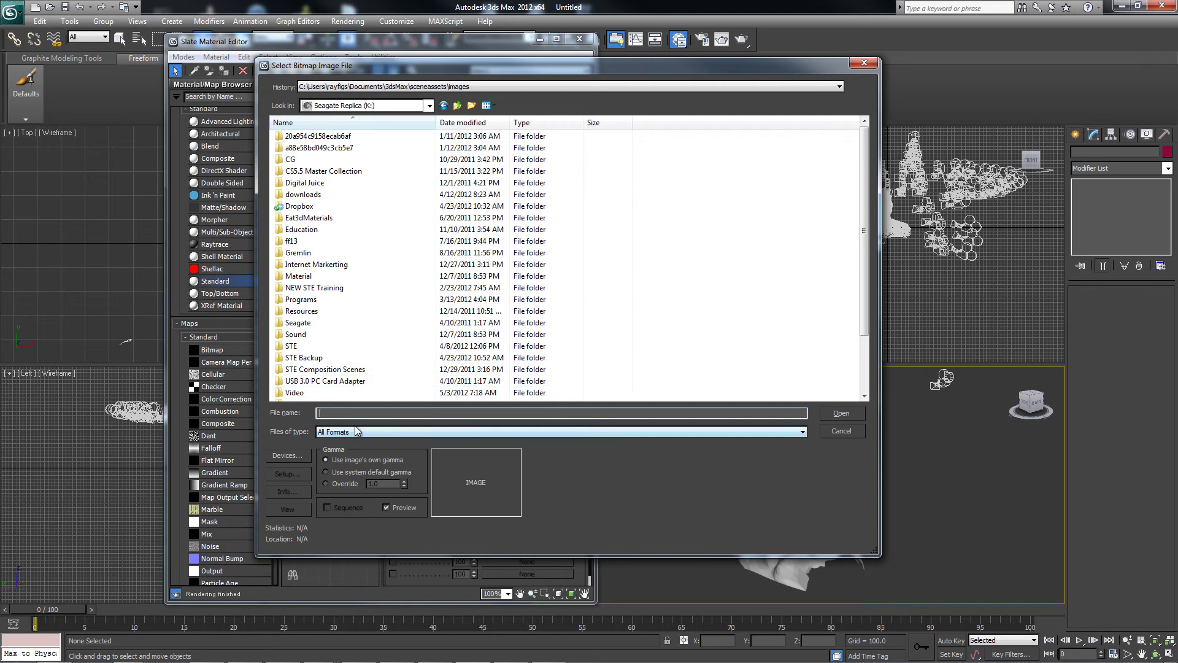
{"action": "type", "text": "k:\\wo"}
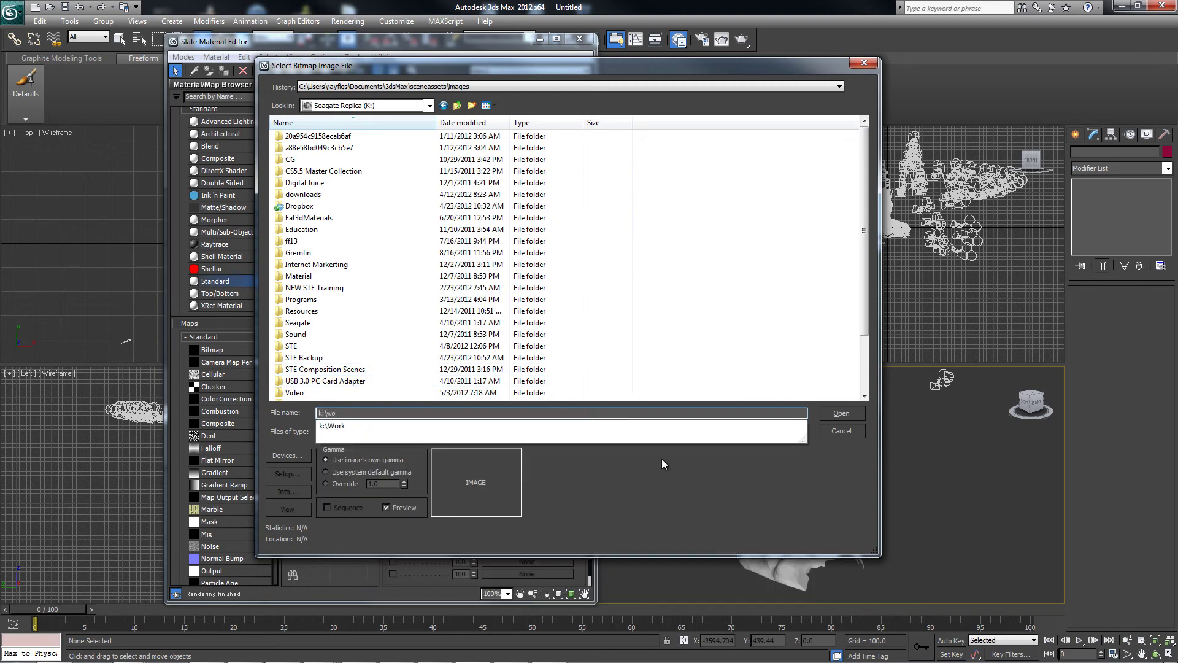
{"action": "type", "text": "rk\\ste"}
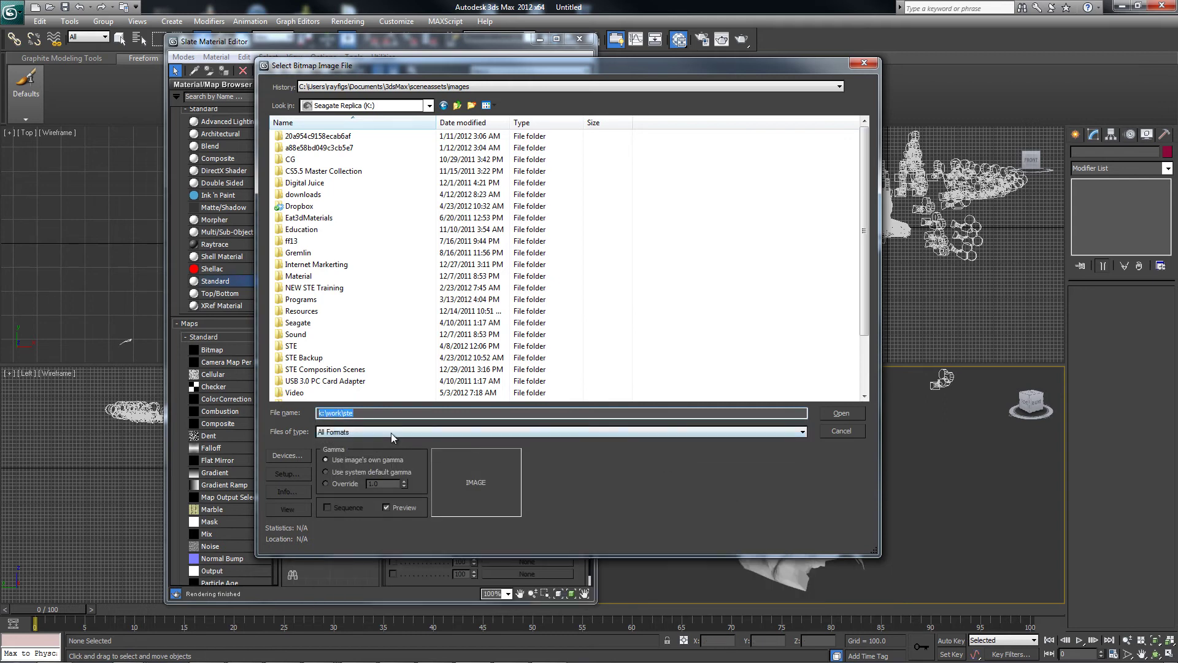
{"action": "left_click", "coordinate": [386, 413]}
{"action": "double_click", "coordinate": [389, 414]}
{"action": "left_click", "coordinate": [316, 264]}
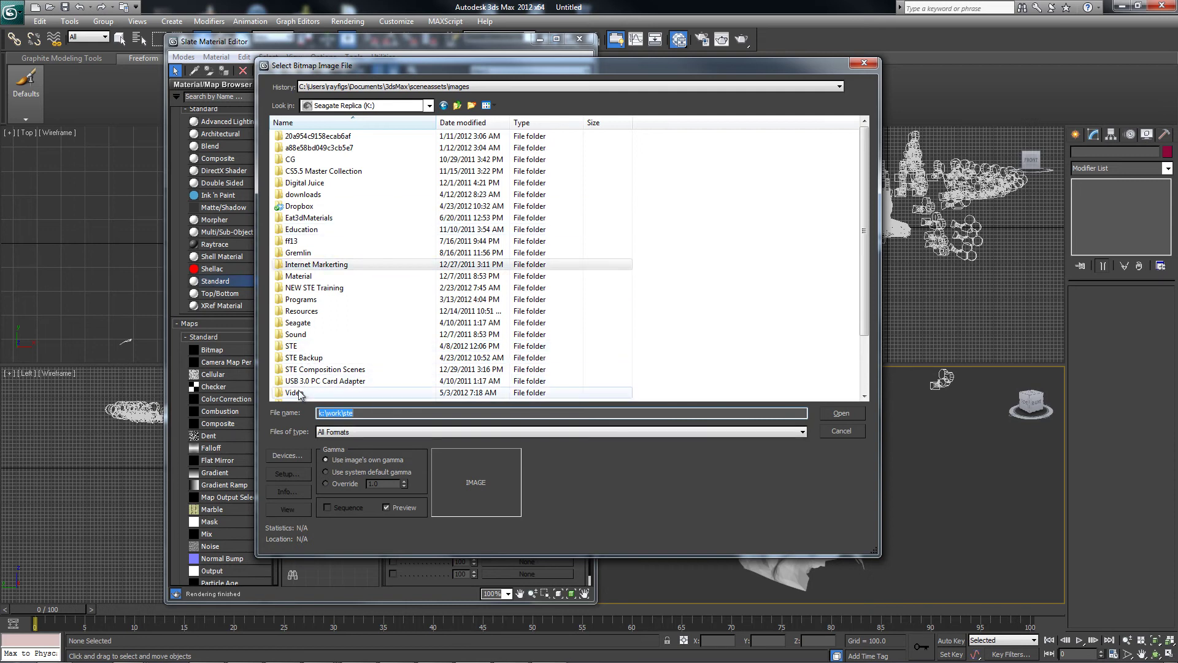
- Load Cleaned_123d_catch_mesh_tex_0.jpg from Work > STE Files > 123d catch Example as the diffuse bitmap
{"action": "left_click", "coordinate": [316, 359]}
{"action": "scroll", "coordinate": [311, 382], "scroll_direction": "down", "scroll_amount": 2}
{"action": "double_click", "coordinate": [301, 358]}
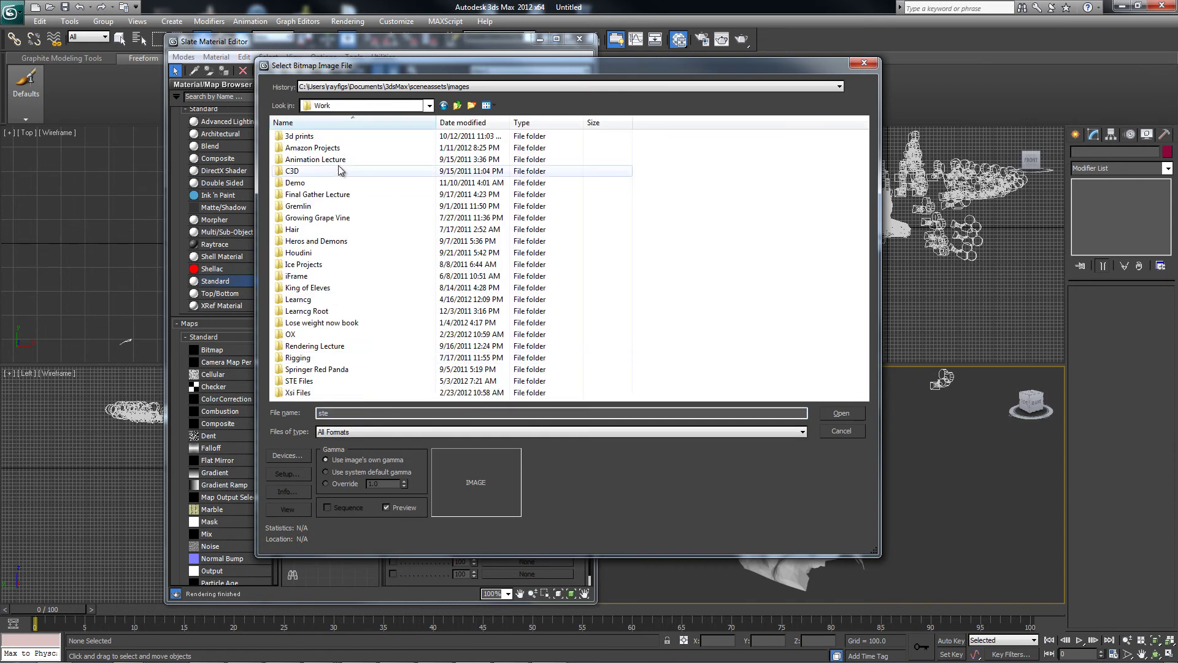
{"action": "double_click", "coordinate": [299, 392]}
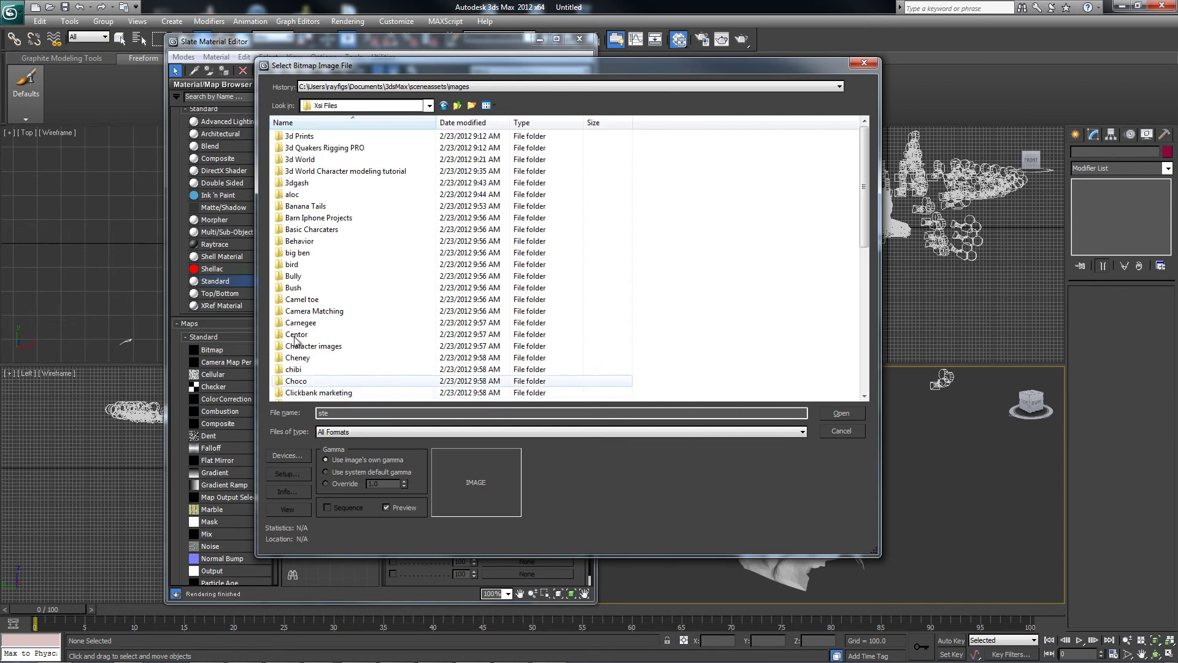
{"action": "left_click", "coordinate": [457, 106]}
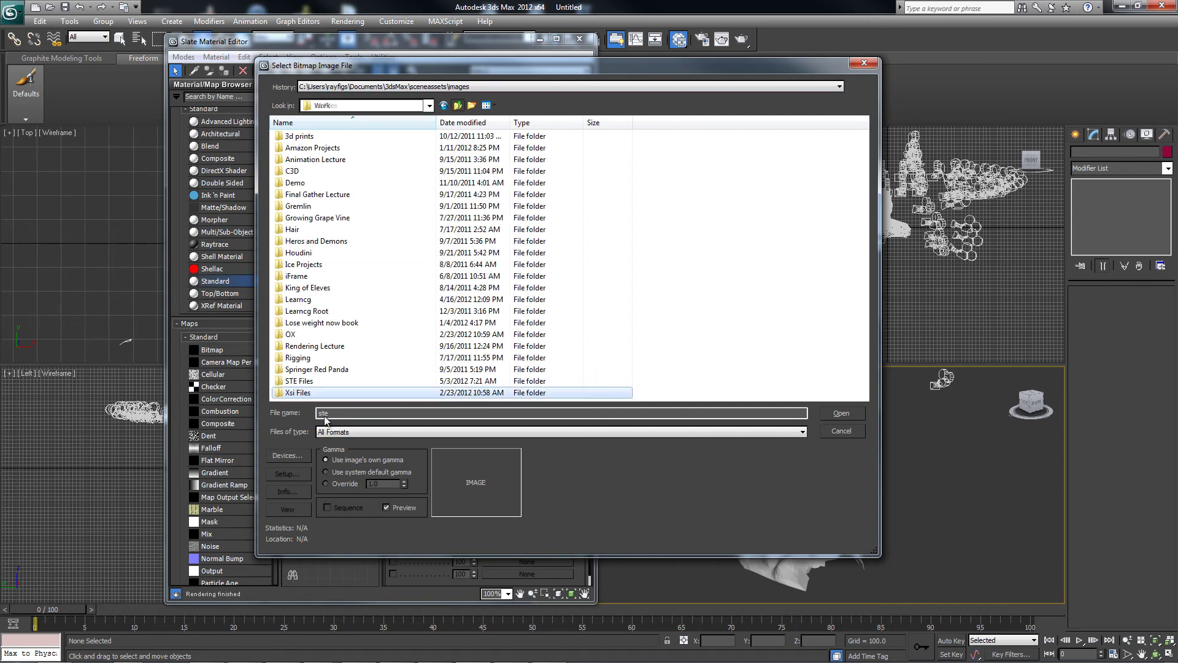
{"action": "left_click", "coordinate": [297, 381]}
{"action": "double_click", "coordinate": [298, 381]}
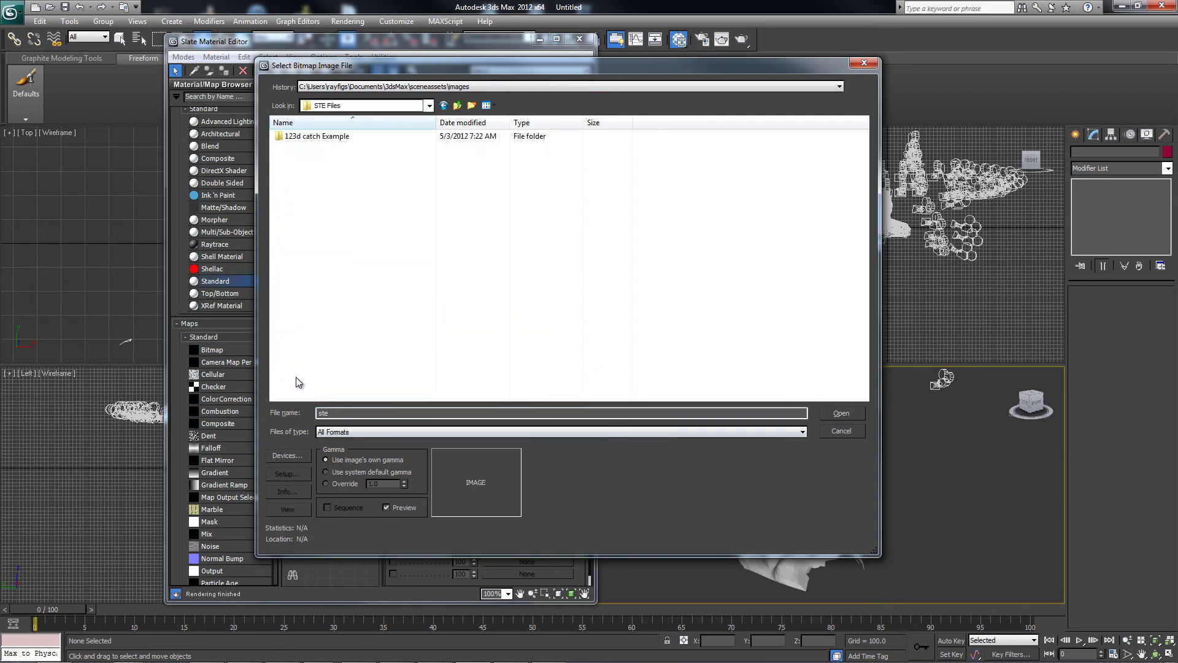
{"action": "double_click", "coordinate": [297, 136]}
{"action": "left_click", "coordinate": [324, 178]}
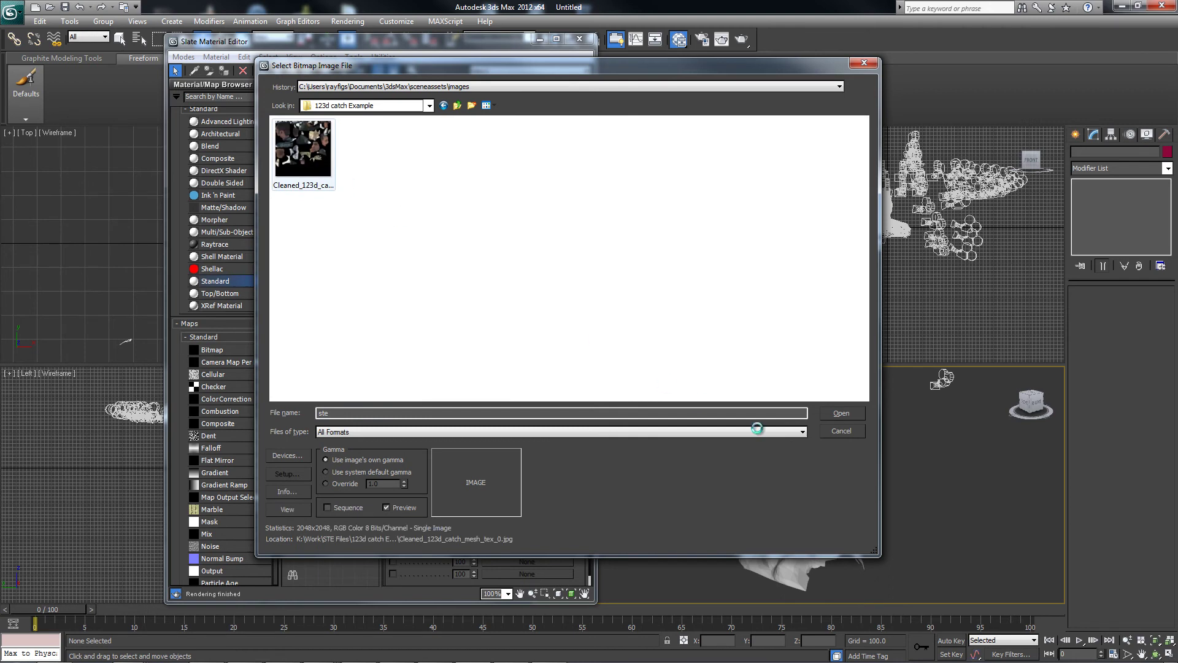
{"action": "left_click", "coordinate": [833, 413]}
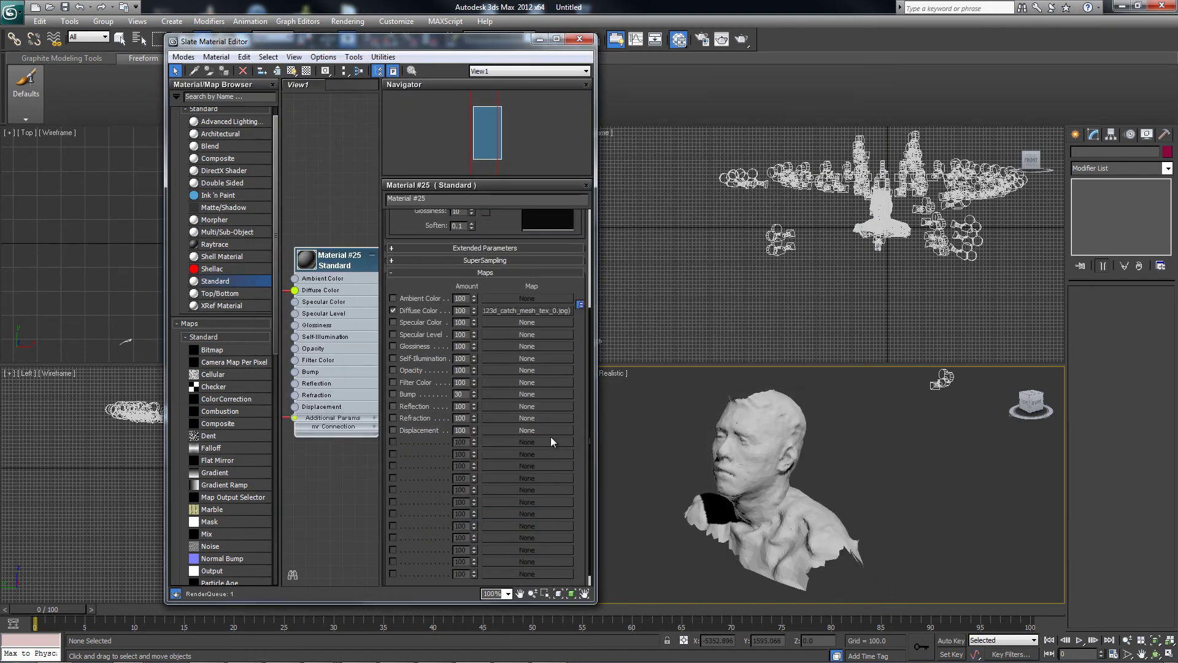
- Maximize the perspective viewport on the textured bust and close the Slate Material Editor
{"action": "middle_click_drag", "start_coordinate": [335, 225], "coordinate": [315, 194]}
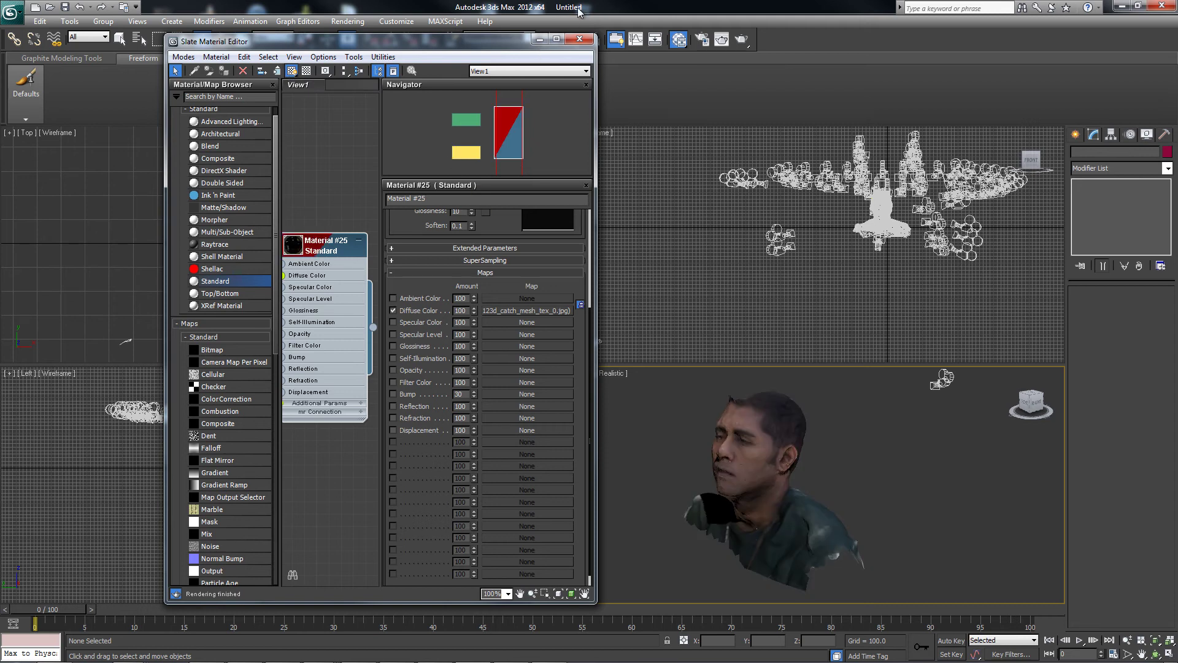
{"action": "left_click_drag", "start_coordinate": [480, 43], "coordinate": [378, 53]}
{"action": "middle_click_drag", "start_coordinate": [862, 481], "coordinate": [884, 500], "text": "alt"}
{"action": "scroll", "coordinate": [822, 453], "scroll_direction": "up", "scroll_amount": 4}
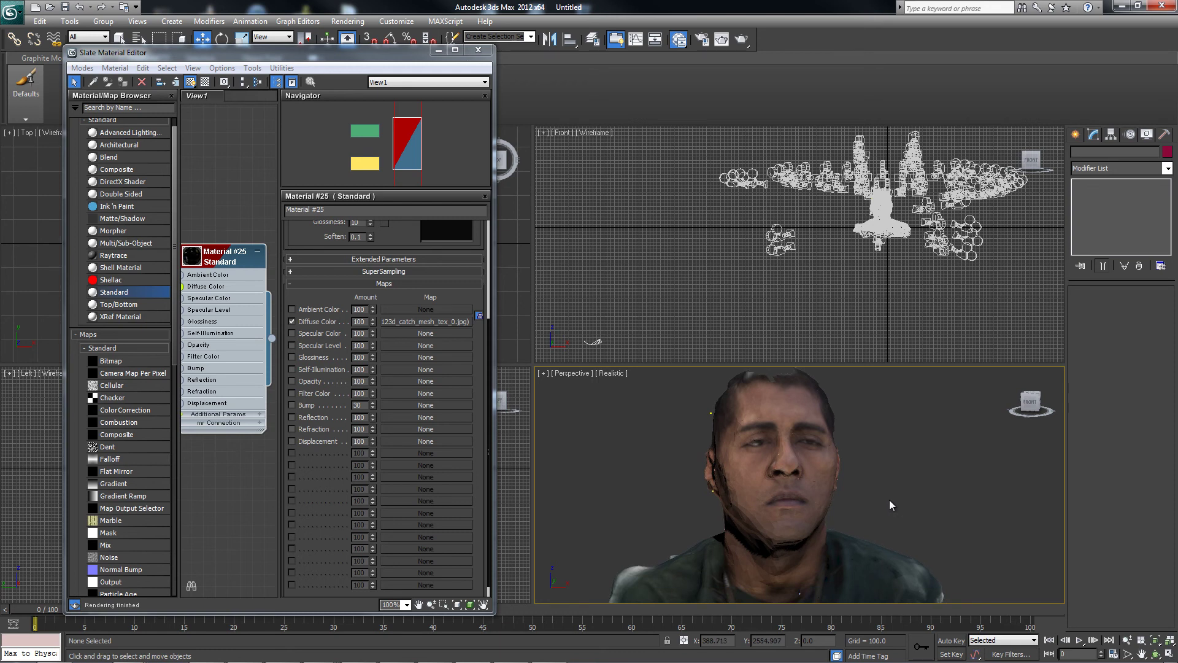
{"action": "middle_click_drag", "start_coordinate": [774, 479], "coordinate": [782, 480], "text": "alt"}
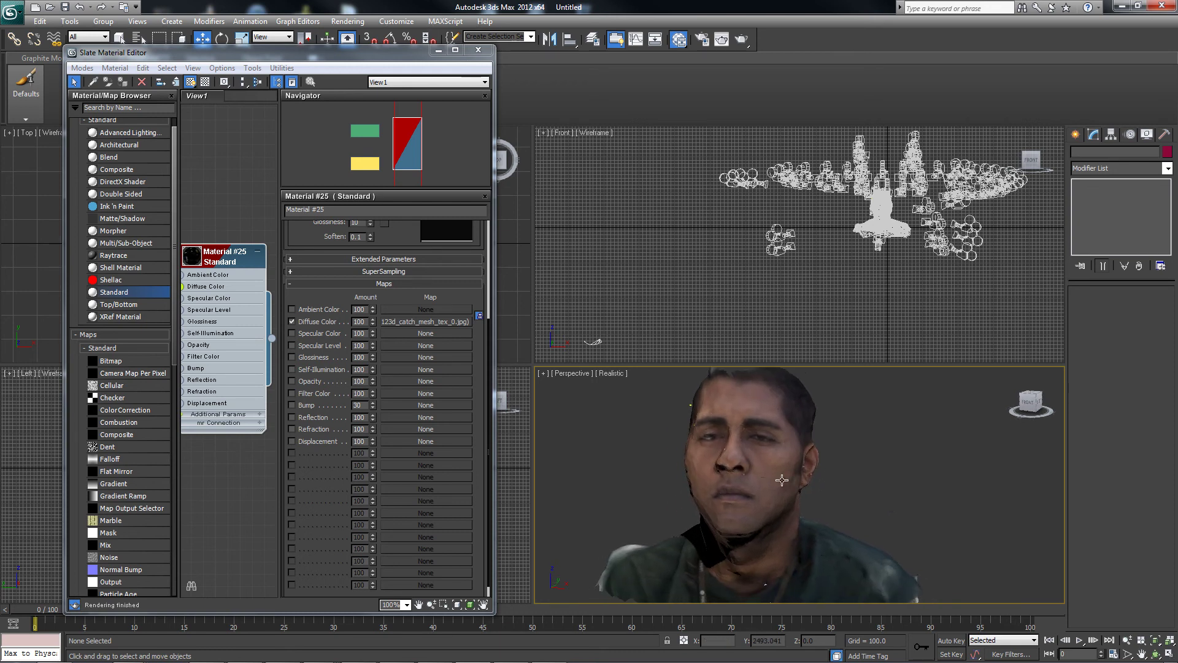
{"action": "key", "text": "alt+w"}
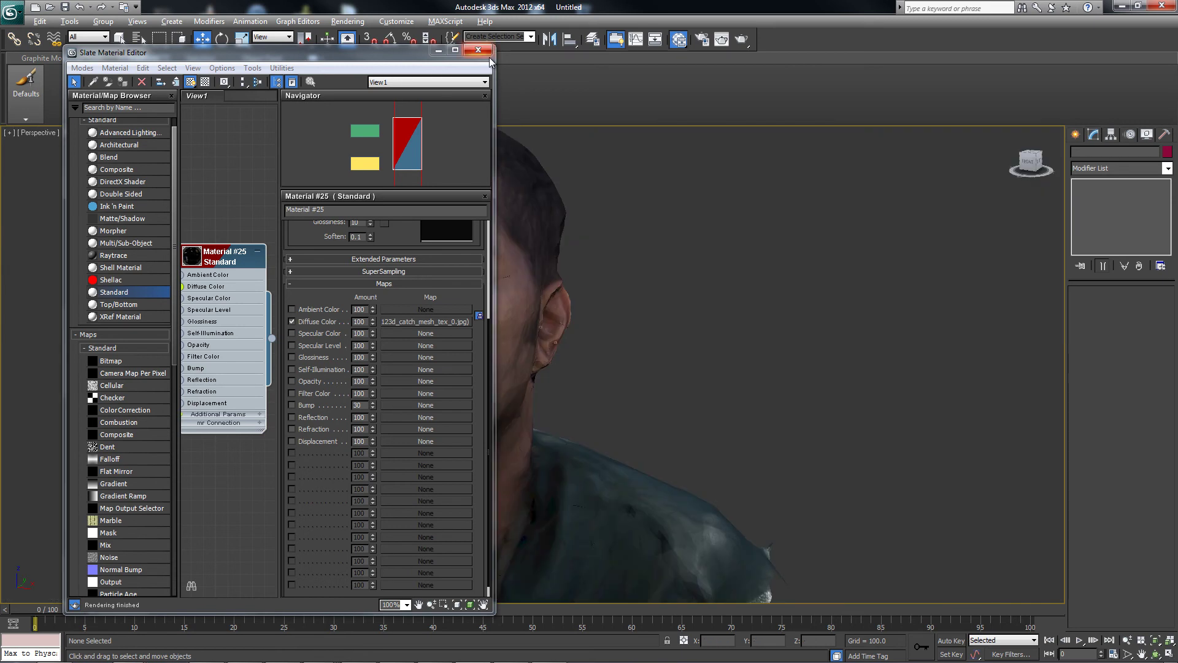
{"action": "left_click", "coordinate": [484, 53]}
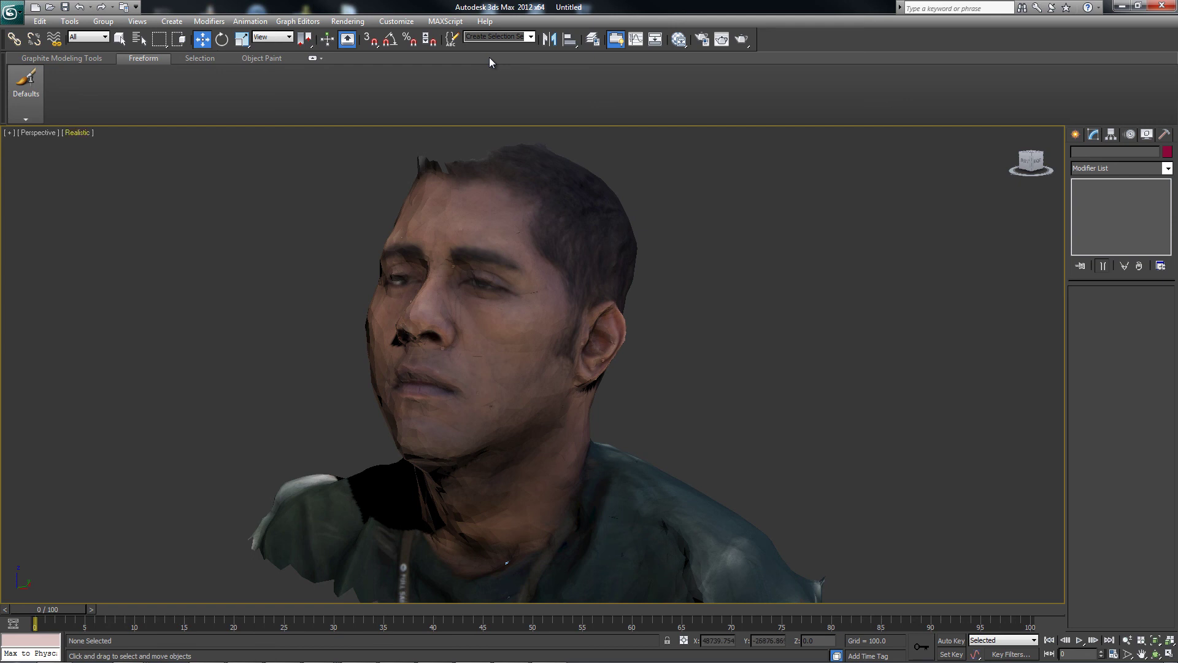
- Try Shaded display on the perspective view, settle on Consistent Colors and view the bust from the front
{"action": "left_click", "coordinate": [78, 133]}
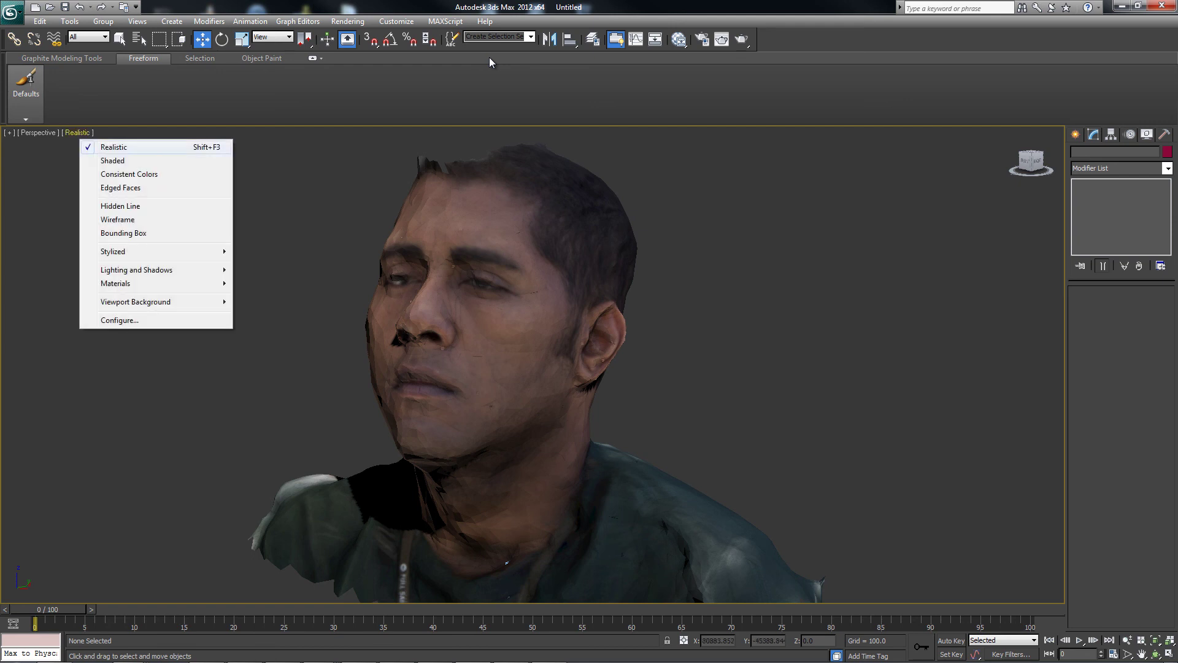
{"action": "left_click", "coordinate": [113, 160]}
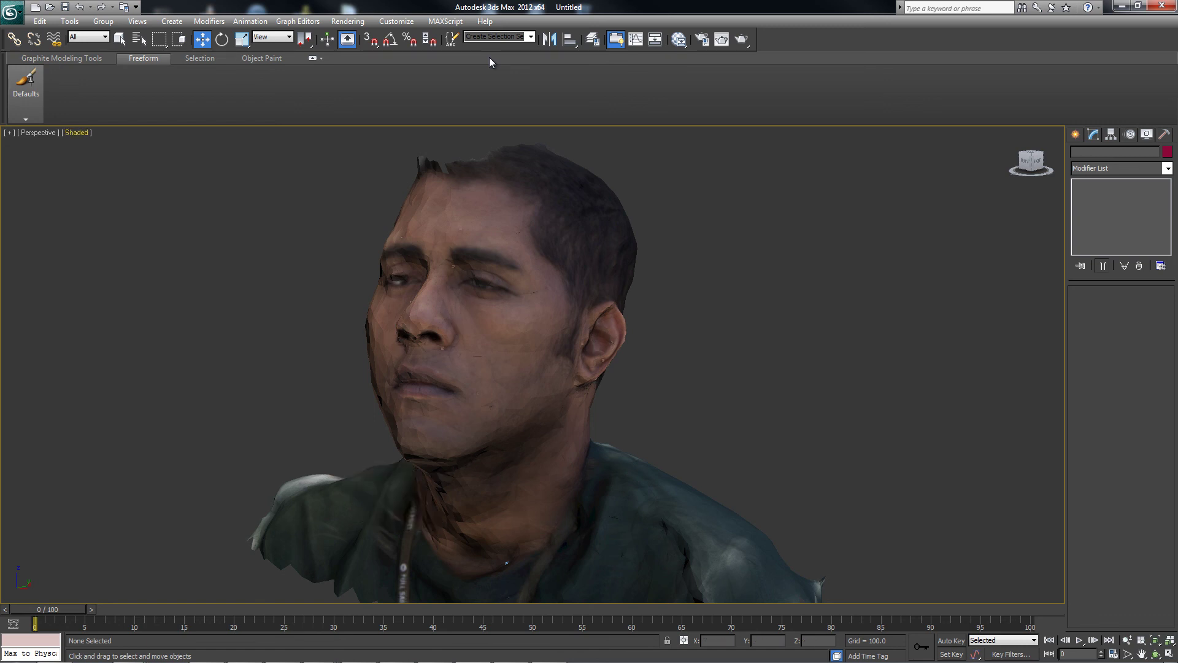
{"action": "left_click", "coordinate": [76, 132]}
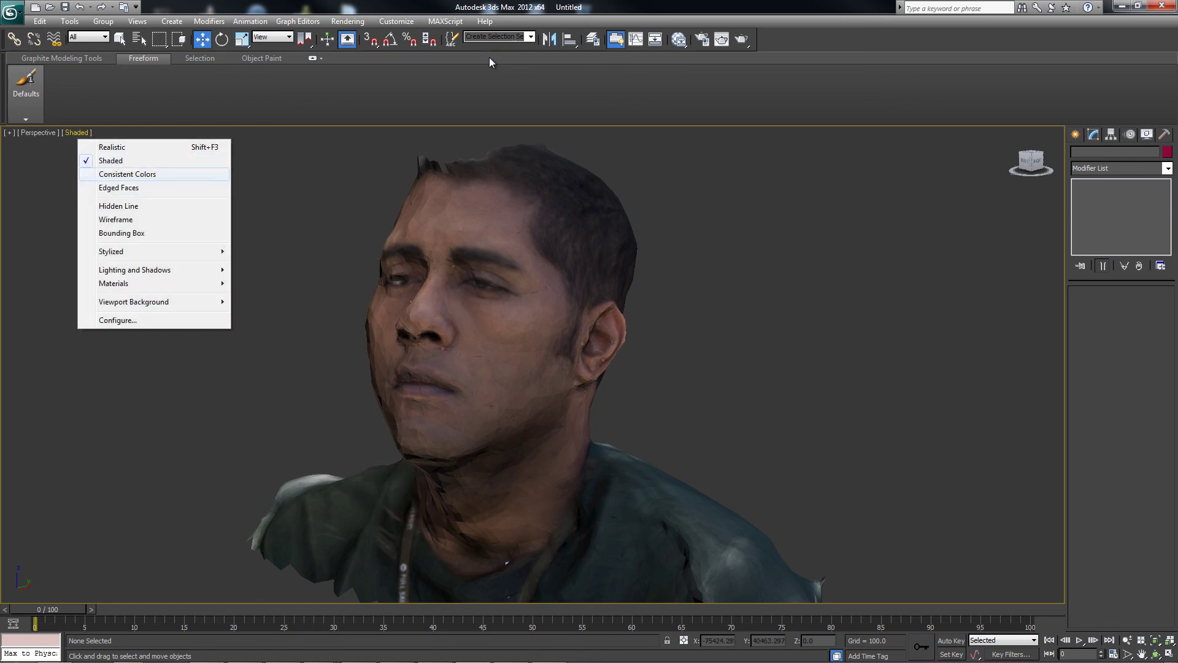
{"action": "left_click", "coordinate": [127, 174]}
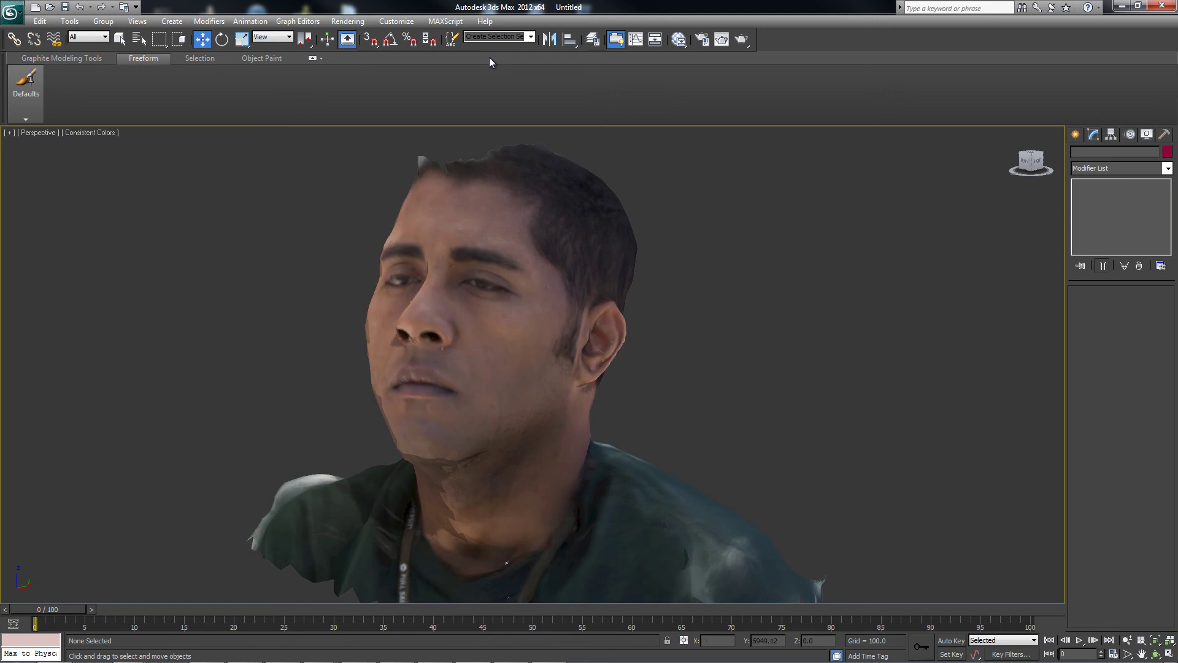
{"action": "mouse_move", "coordinate": [429, 356]}
{"action": "middle_mouse_down", "text": "alt"}
{"action": "mouse_move", "coordinate": [1043, 344]}
{"action": "mouse_move", "coordinate": [362, 362]}
{"action": "mouse_move", "coordinate": [577, 349]}
{"action": "middle_mouse_up", "text": "alt"}
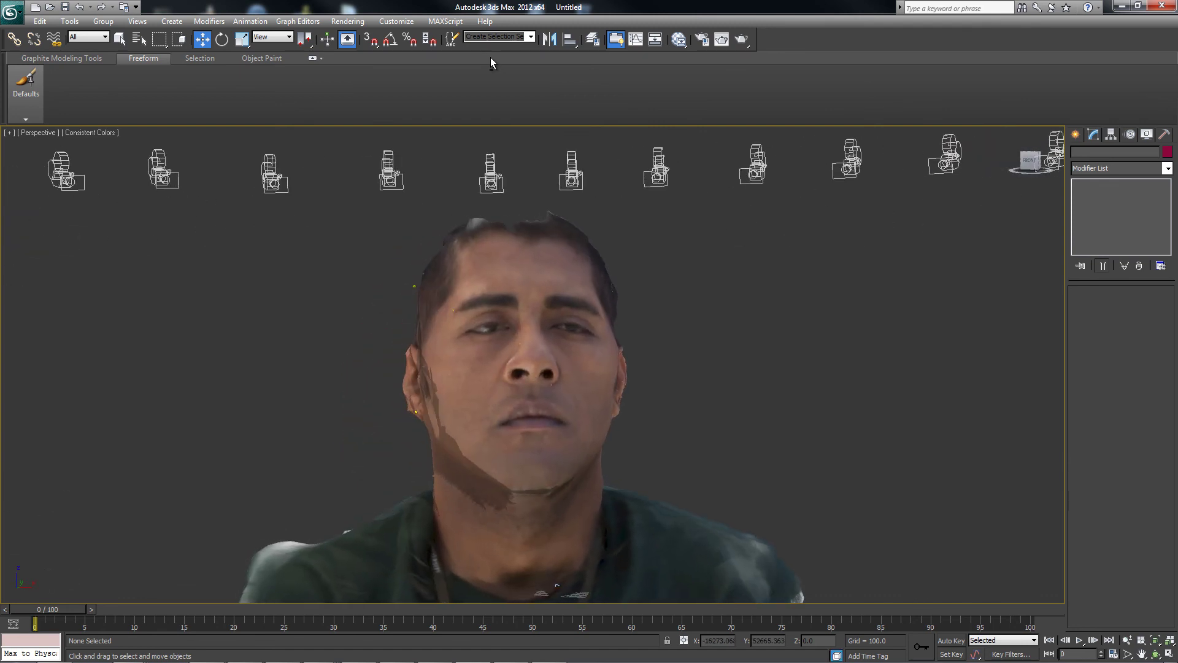